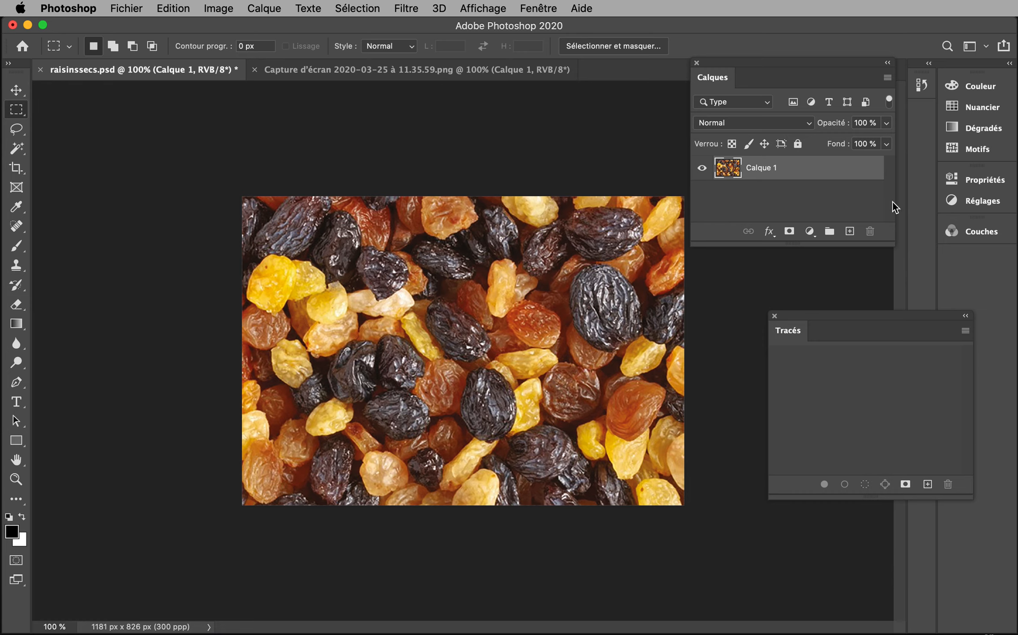
# Toggle the Tracés panel off and on, place it just below the Calques panel, and lengthen the Calques panel
pyautogui.click(774, 316)
pyautogui.click(537, 9)
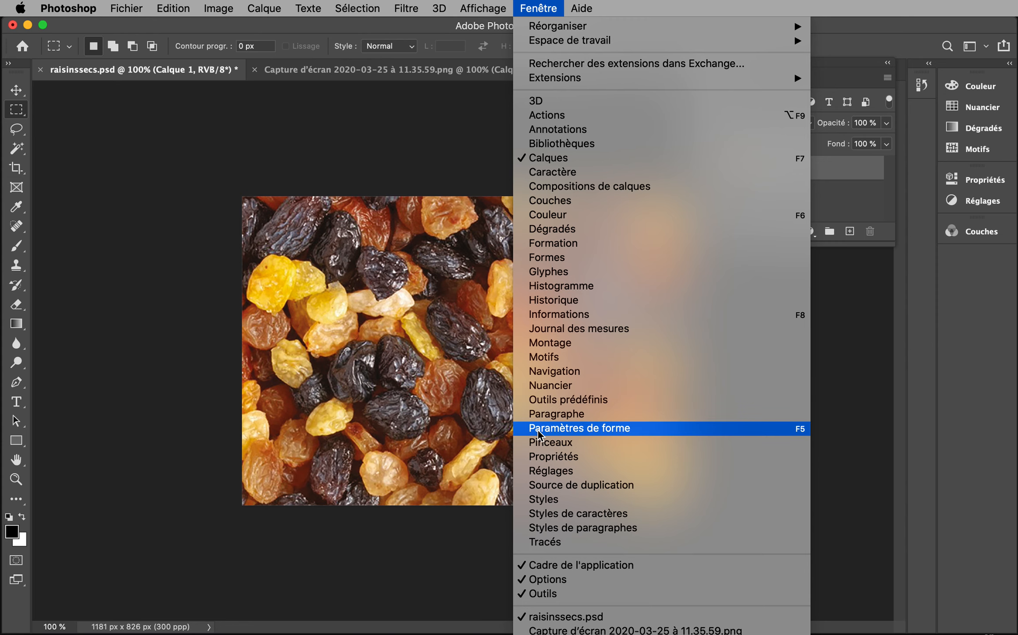
pyautogui.click(547, 541)
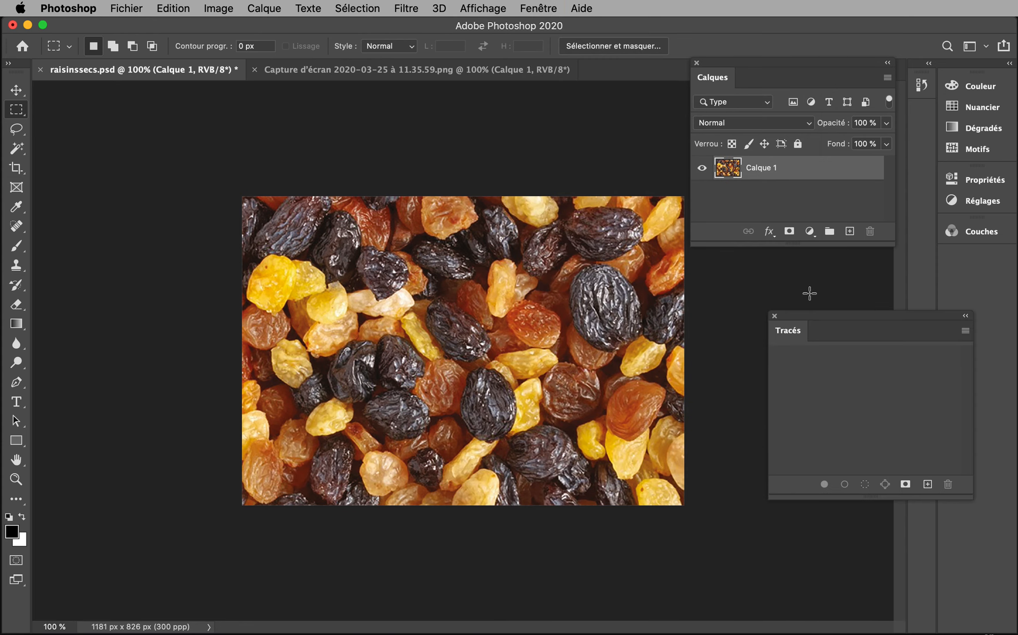
pyautogui.moveTo(833, 318); pyautogui.dragTo(766, 406)
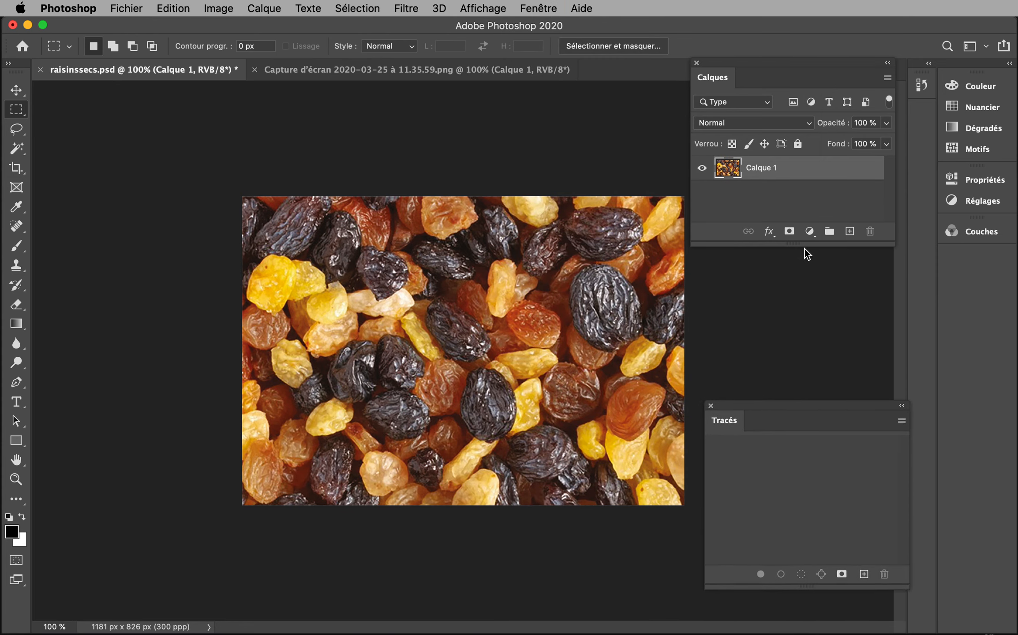
pyautogui.moveTo(801, 246); pyautogui.dragTo(802, 328)
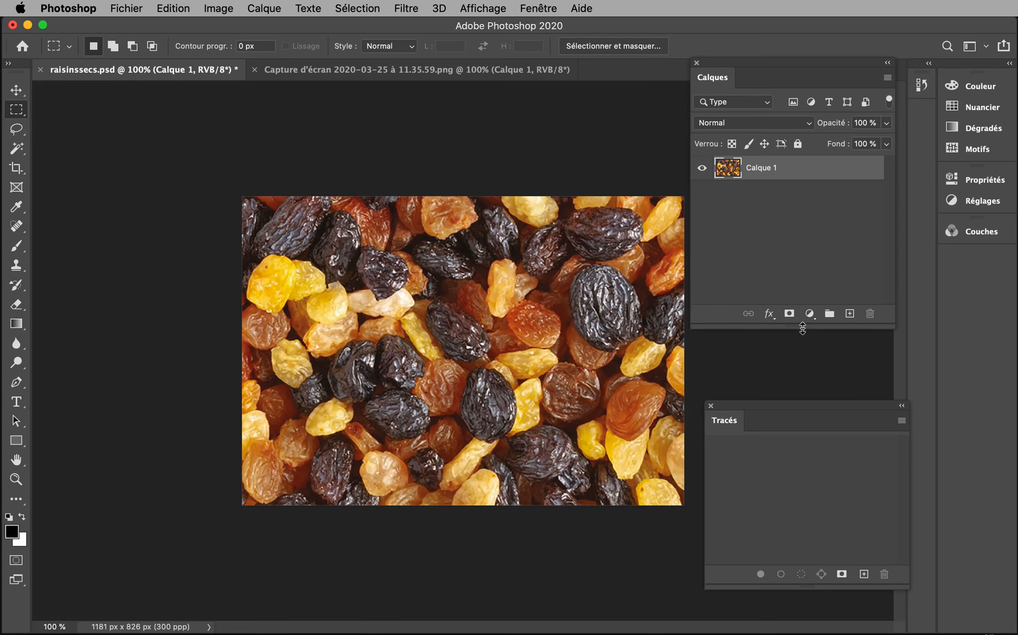
pyautogui.moveTo(767, 406); pyautogui.dragTo(763, 361)
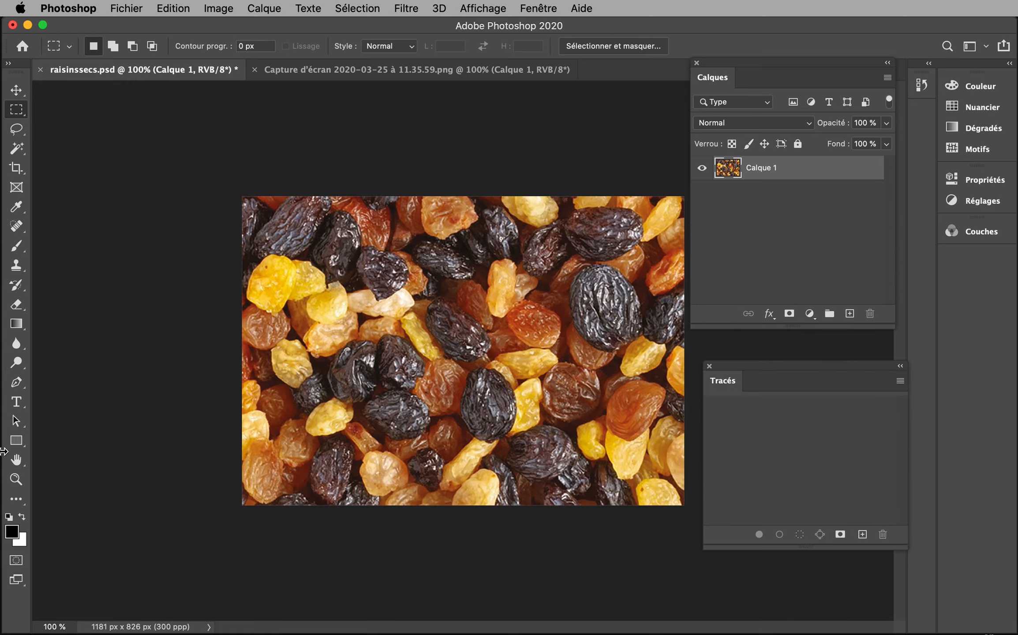
# Start a Pen tool path at the image's right edge and trace along the upper contour of the orange raisin
pyautogui.click(17, 382)
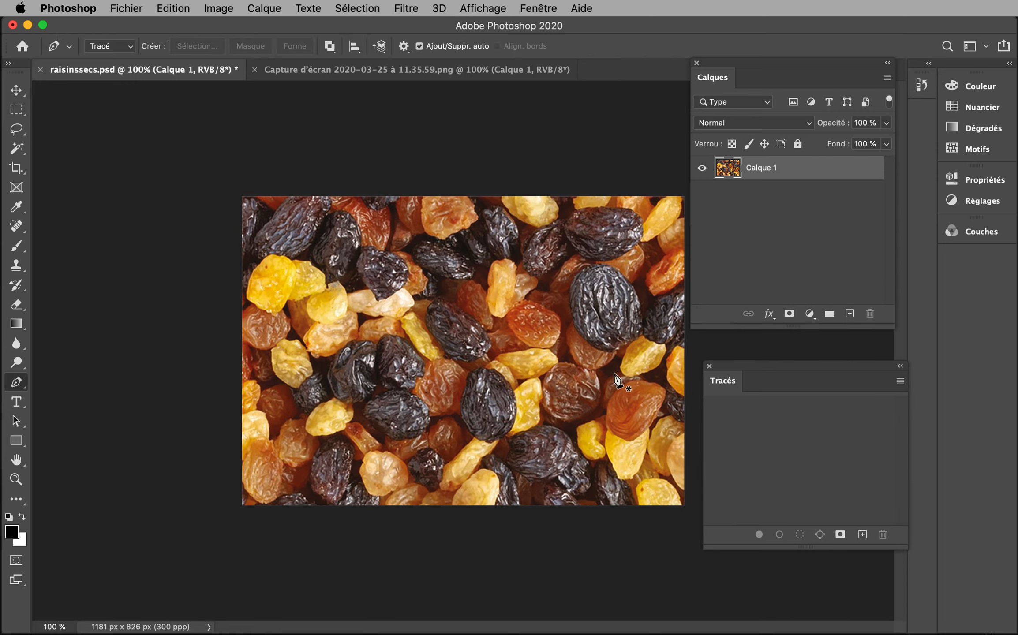
pyautogui.click(679, 426)
pyautogui.click(676, 420)
pyautogui.click(665, 416)
pyautogui.click(659, 413)
pyautogui.moveTo(666, 392); pyautogui.dragTo(664, 385)
pyautogui.click(654, 383)
pyautogui.click(642, 382)
pyautogui.click(642, 375)
pyautogui.moveTo(628, 377); pyautogui.dragTo(616, 377)
pyautogui.click(609, 379)
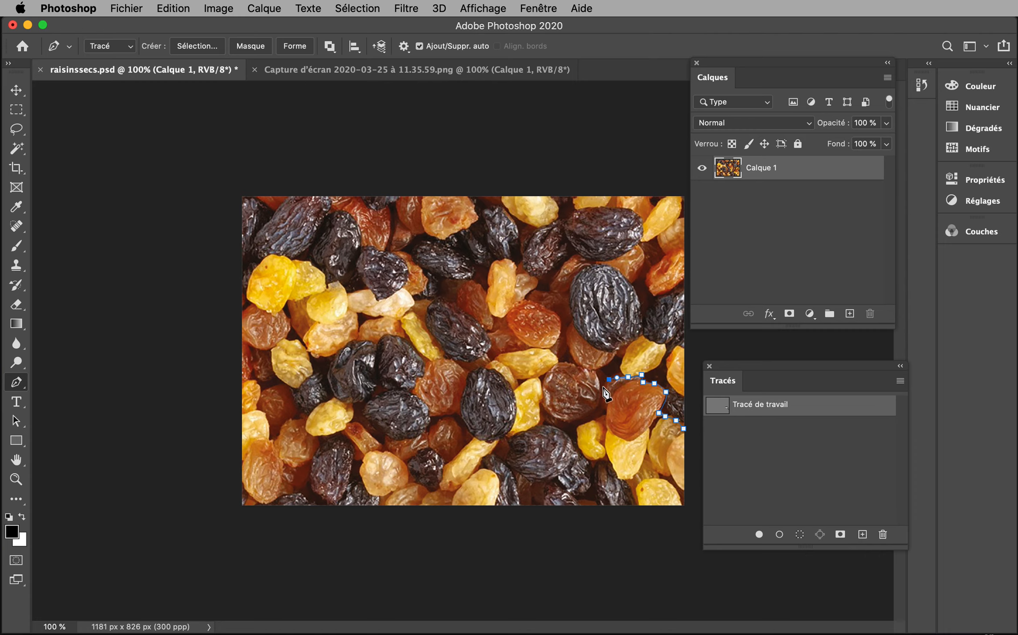
# Continue the path leftward over the brown raisin, the yellow raisin and the top of the central dark raisin
pyautogui.click(603, 386)
pyautogui.click(595, 372)
pyautogui.moveTo(571, 362); pyautogui.dragTo(561, 363)
pyautogui.click(555, 357)
pyautogui.moveTo(528, 350); pyautogui.dragTo(500, 357)
pyautogui.click(486, 355)
pyautogui.moveTo(470, 316); pyautogui.dragTo(428, 308)
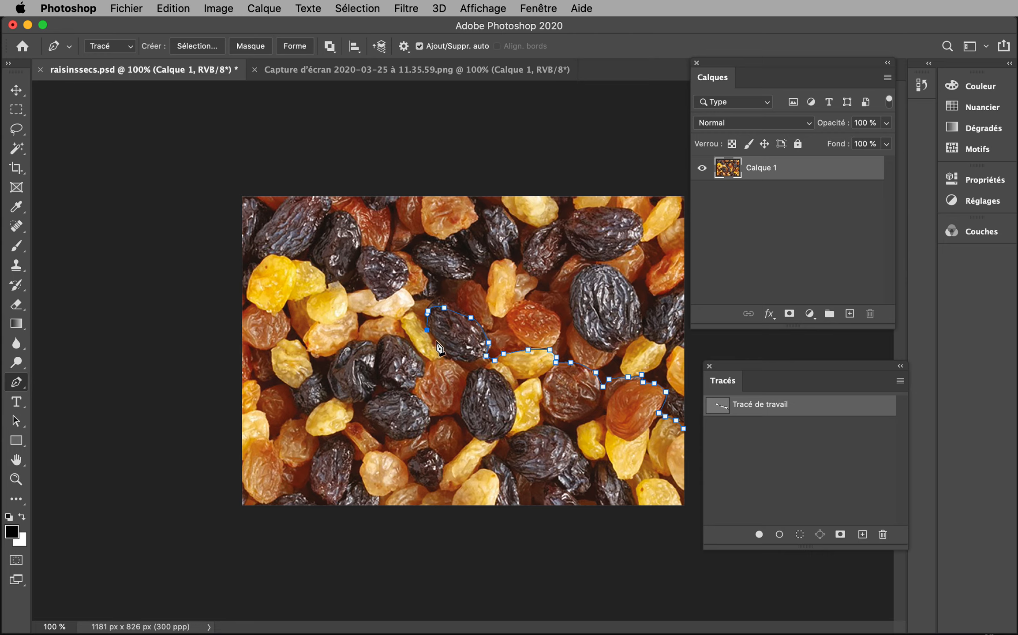
# Extend the path down from the central dark raisin and over the two adjoining dark raisins to its left
pyautogui.moveTo(425, 338); pyautogui.dragTo(345, 345)
pyautogui.click(386, 336)
pyautogui.click(377, 345)
pyautogui.click(335, 358)
pyautogui.click(330, 370)
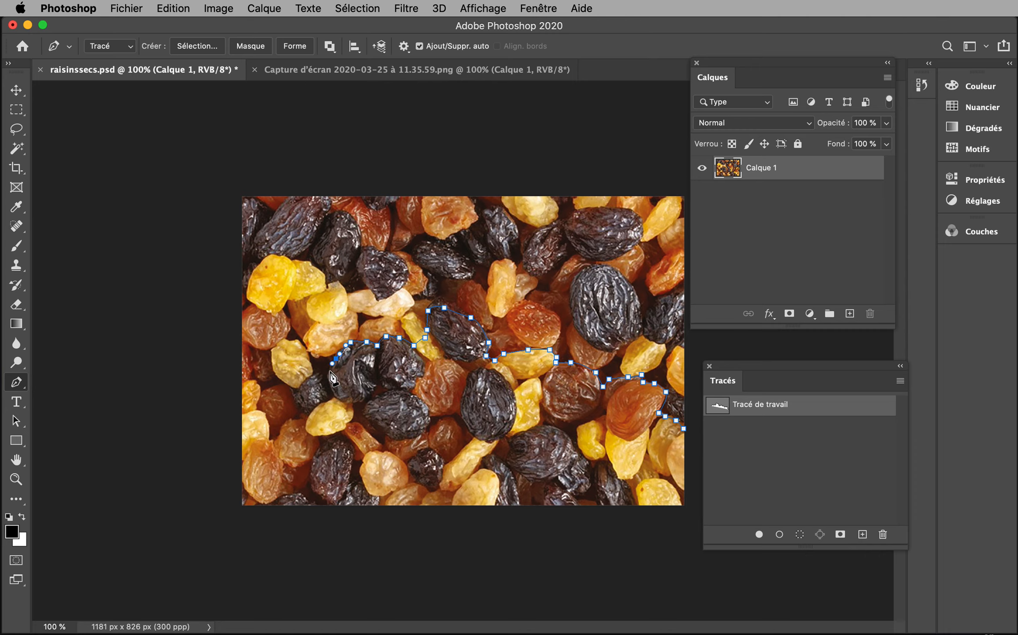
# Trace around the small dark raisin and along the lower orange raisins to just beyond the image's left edge
pyautogui.click(315, 374)
pyautogui.moveTo(302, 385); pyautogui.dragTo(295, 391)
pyautogui.click(298, 409)
pyautogui.click(295, 418)
pyautogui.moveTo(287, 424); pyautogui.dragTo(244, 443)
pyautogui.click(234, 453)
# Close the path around the outside of the image's bottom corners, back to its starting point on the right edge
pyautogui.click(241, 522)
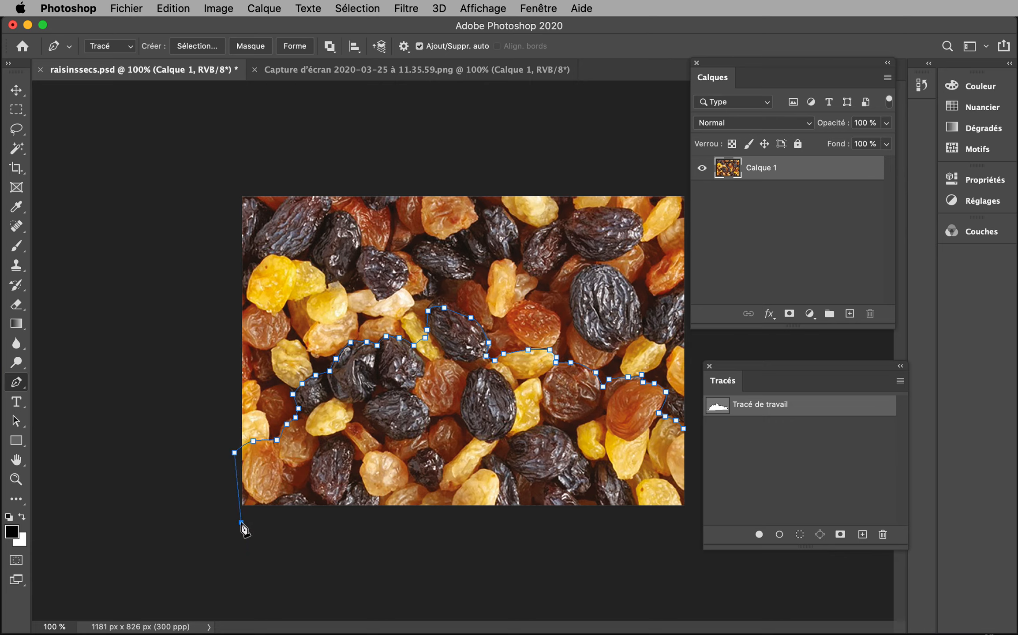
pyautogui.click(694, 515)
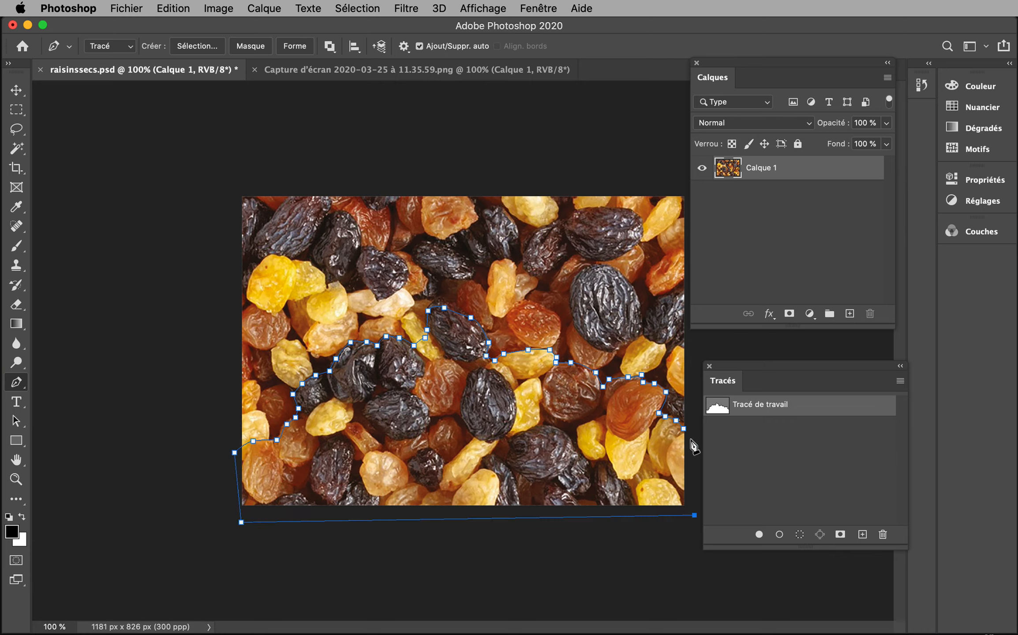
pyautogui.click(683, 429)
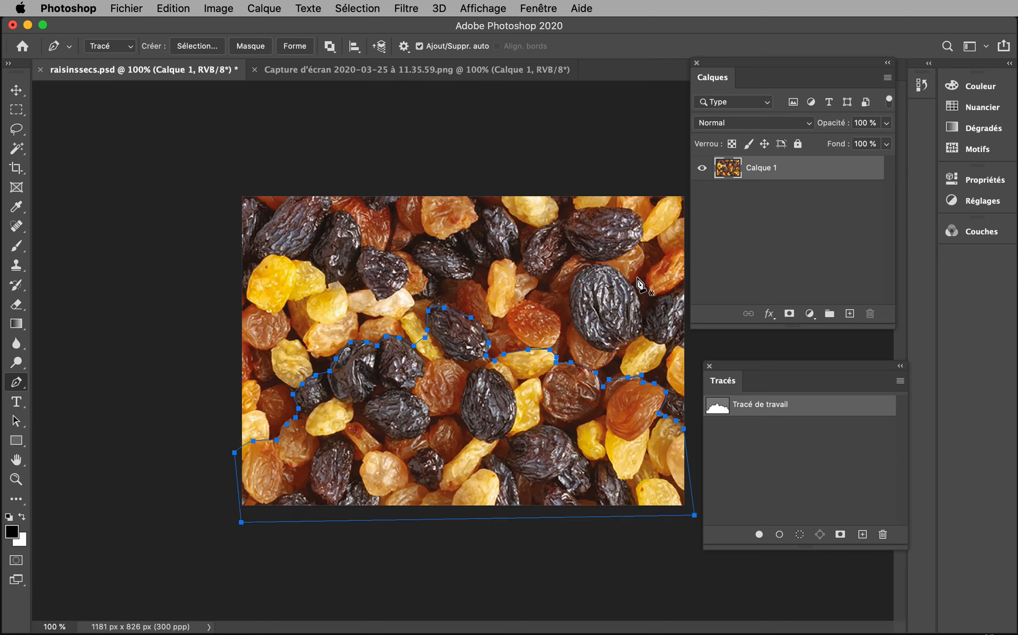
# At 300% zoom, reshape the path's upper anchors and curve to follow the top of the central dark raisin
pyautogui.moveTo(745, 368); pyautogui.dragTo(775, 380)
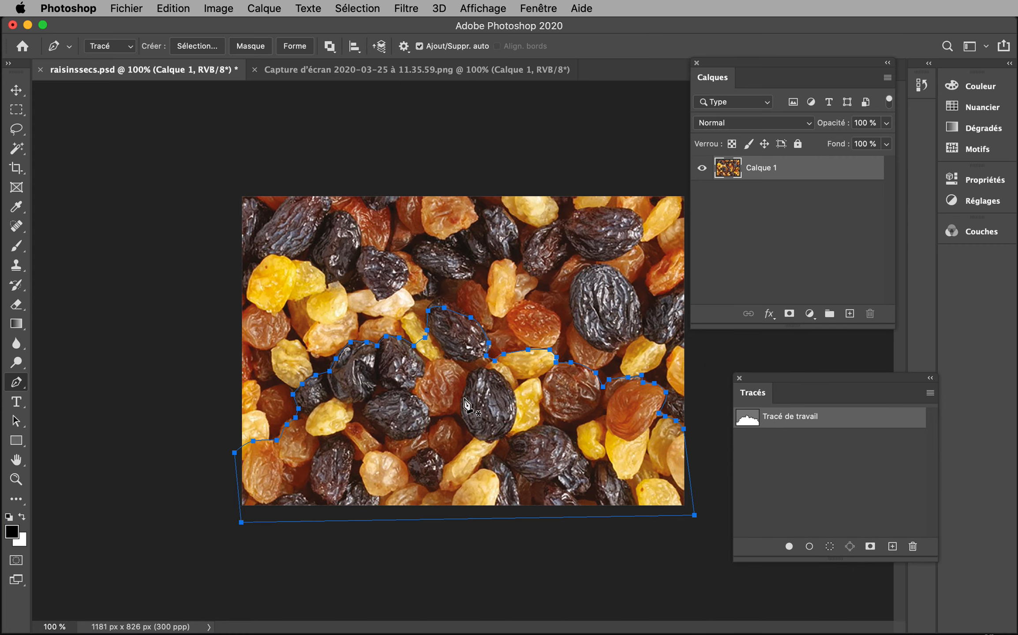
pyautogui.press('super+plus')
pyautogui.press('super+plus')
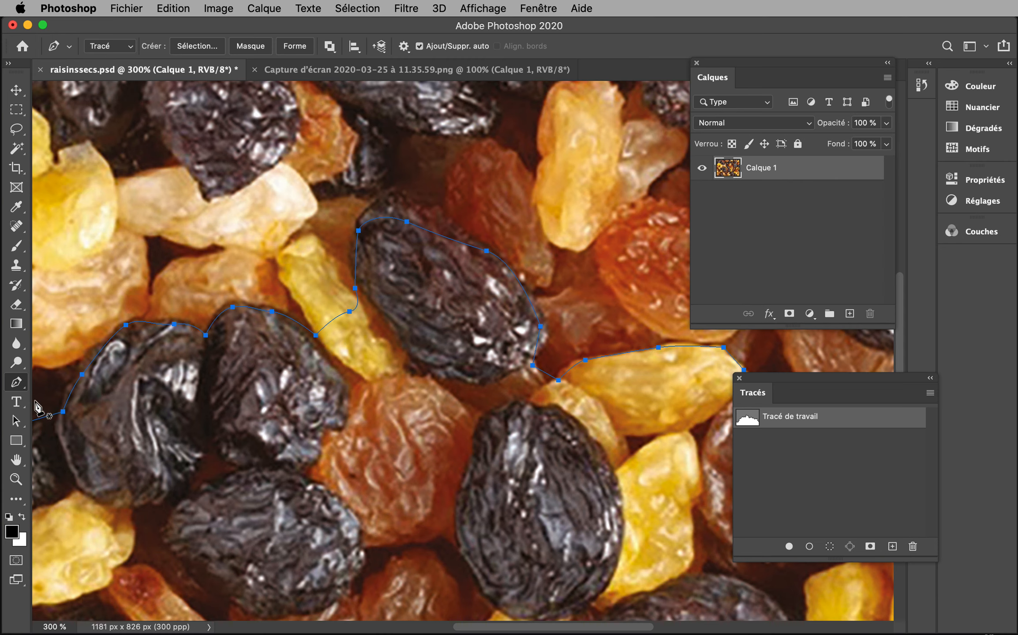
pyautogui.moveTo(16, 424); pyautogui.dragTo(51, 437)
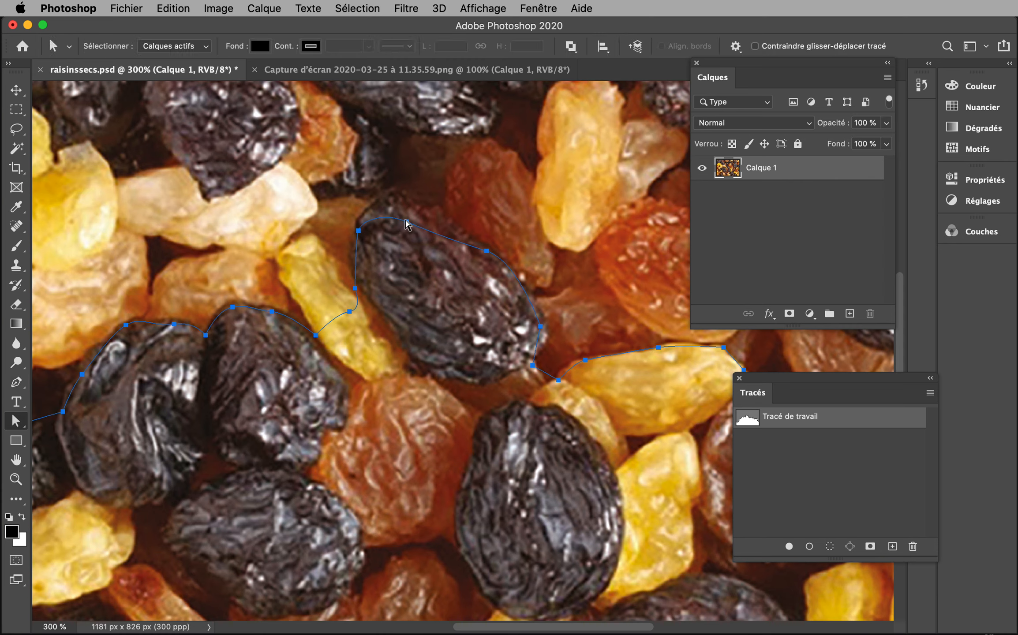
pyautogui.click(407, 224)
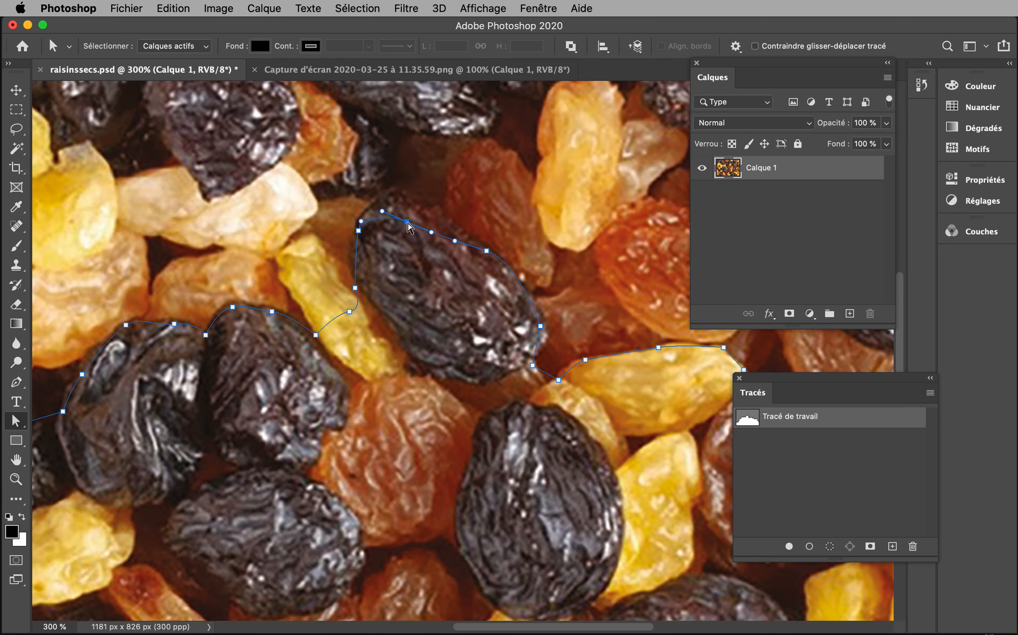
pyautogui.moveTo(407, 224); pyautogui.dragTo(408, 199)
pyautogui.click(487, 253)
pyautogui.moveTo(488, 255); pyautogui.dragTo(455, 230)
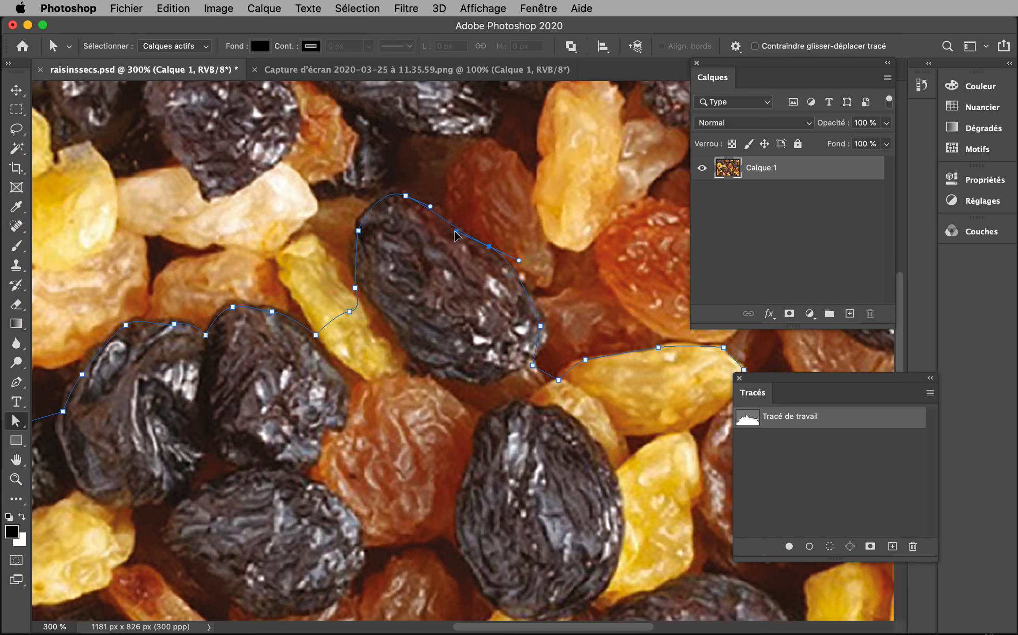
# Adjust the path anchors between the central dark raisin and the dark raisin to its left
pyautogui.click(353, 290)
pyautogui.moveTo(349, 315); pyautogui.dragTo(367, 292)
pyautogui.moveTo(318, 337); pyautogui.dragTo(314, 336)
pyautogui.click(276, 313)
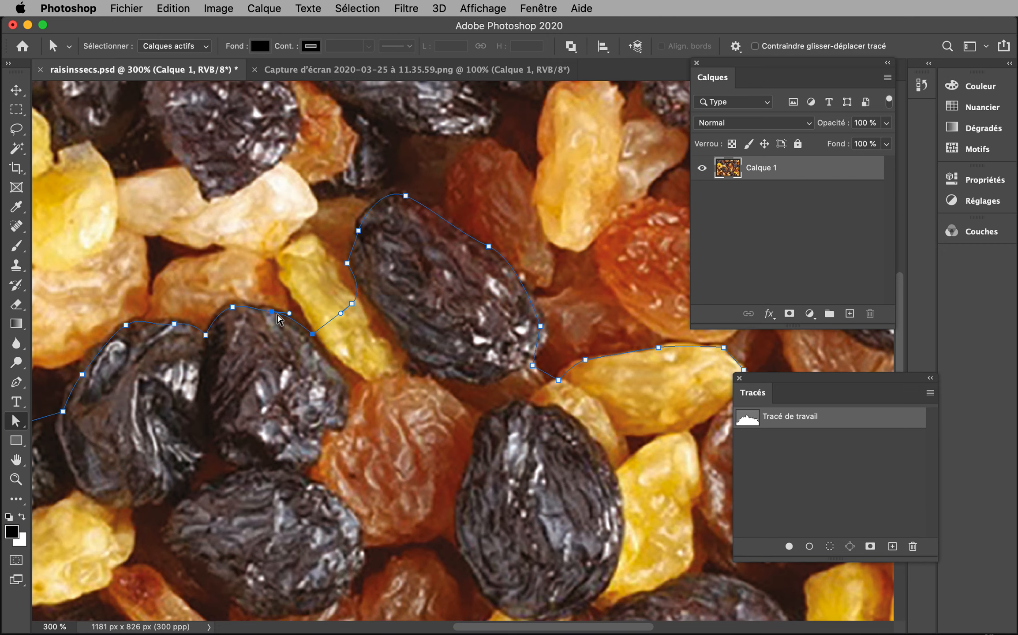
# Fit the path anchors to the outer contour of the small dark raisin on the left of the pile
pyautogui.moveTo(152, 420); pyautogui.dragTo(473, 362)
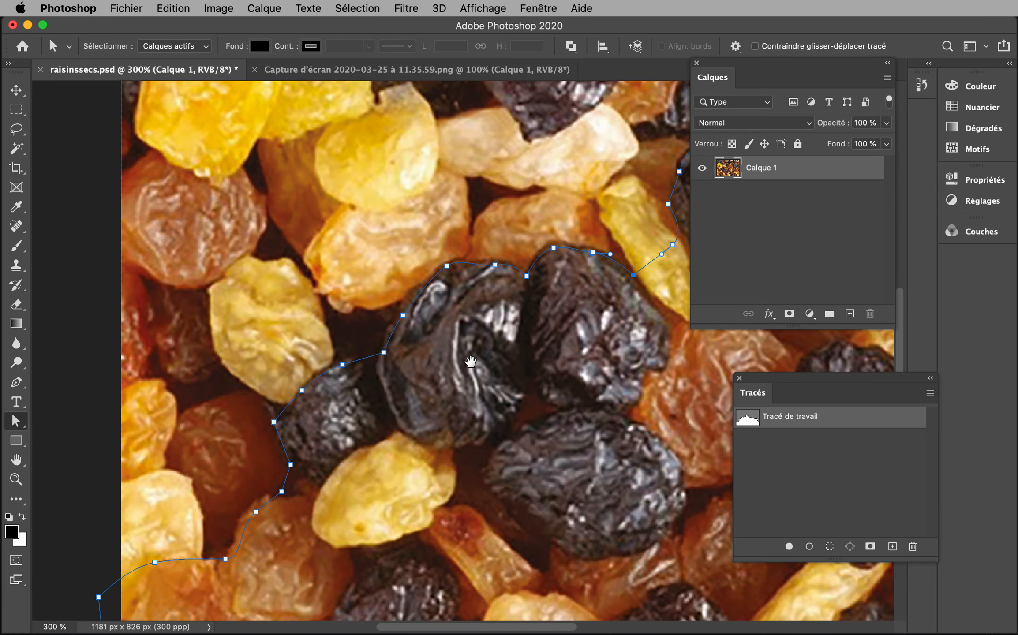
pyautogui.moveTo(384, 354); pyautogui.dragTo(379, 349)
pyautogui.moveTo(303, 391); pyautogui.dragTo(274, 416)
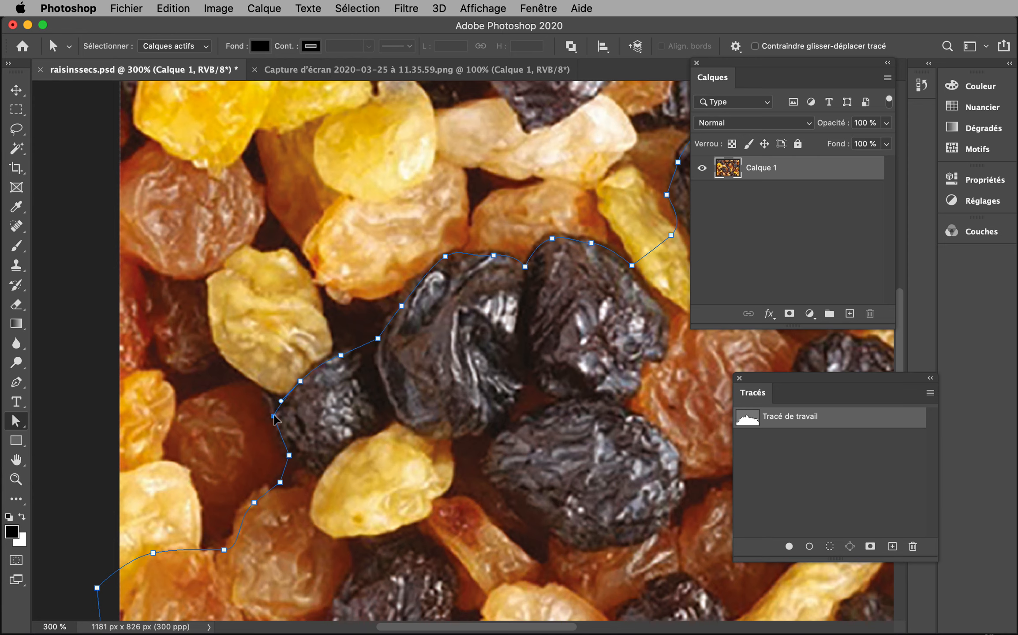
pyautogui.moveTo(290, 454); pyautogui.dragTo(291, 484)
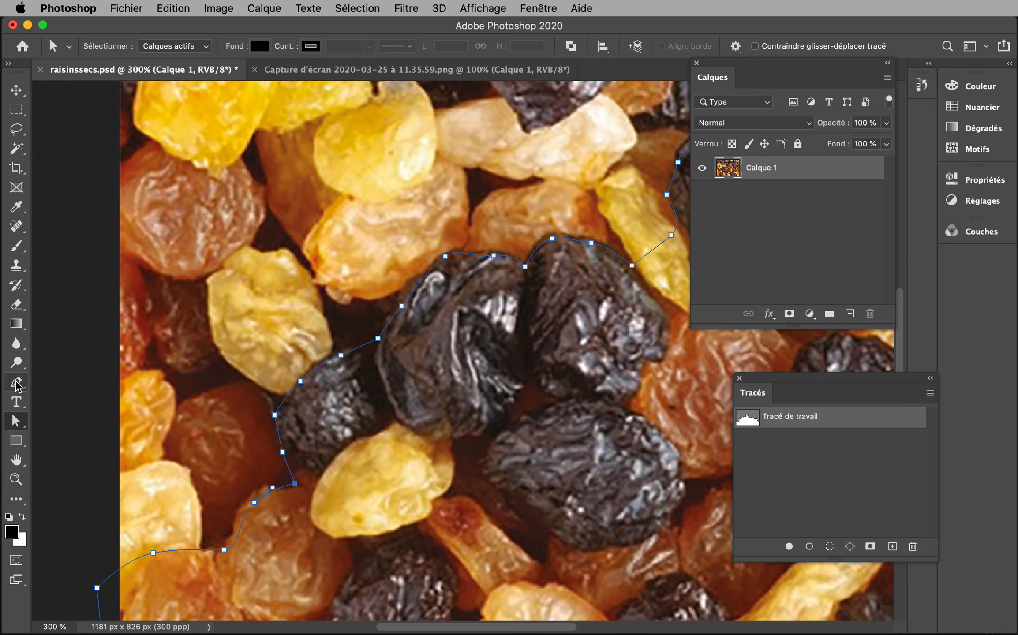
# Refine the curves below the small dark raisin and along the lower-left orange raisin with the Conversion de point tool
pyautogui.moveTo(16, 382); pyautogui.dragTo(50, 452)
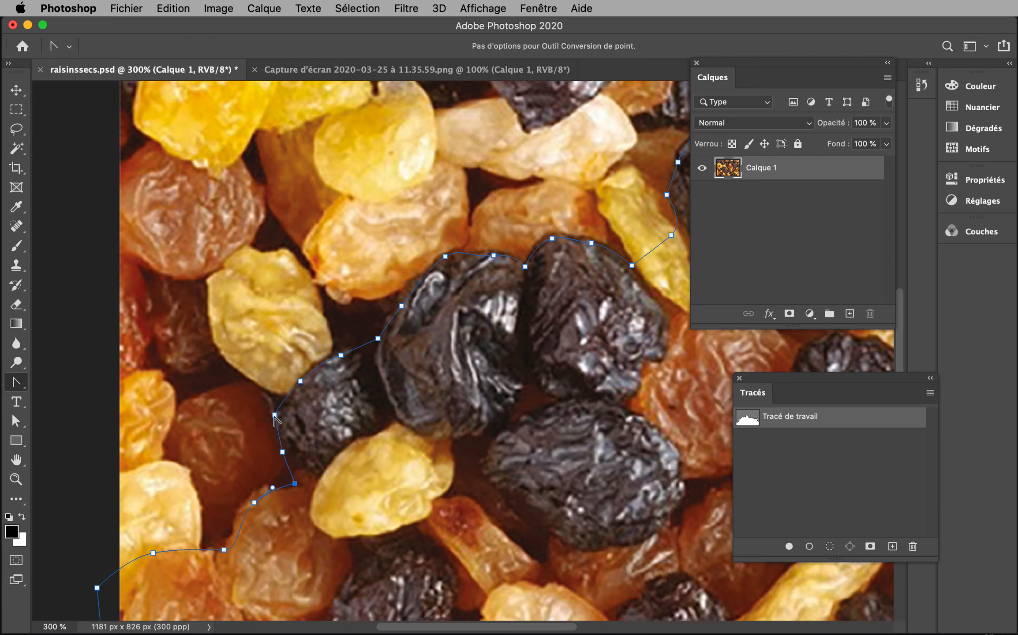
pyautogui.moveTo(274, 415); pyautogui.dragTo(268, 424)
pyautogui.moveTo(295, 483); pyautogui.dragTo(292, 492)
pyautogui.moveTo(256, 503); pyautogui.dragTo(250, 500)
pyautogui.moveTo(226, 551); pyautogui.dragTo(219, 543)
# Move the path's left-edge anchor and both bottom corner anchors closer to the image border
pyautogui.moveTo(414, 522); pyautogui.dragTo(455, 264)
pyautogui.moveTo(260, 588); pyautogui.dragTo(281, 511)
pyautogui.moveTo(158, 255); pyautogui.dragTo(174, 244)
pyautogui.moveTo(178, 463); pyautogui.dragTo(177, 419)
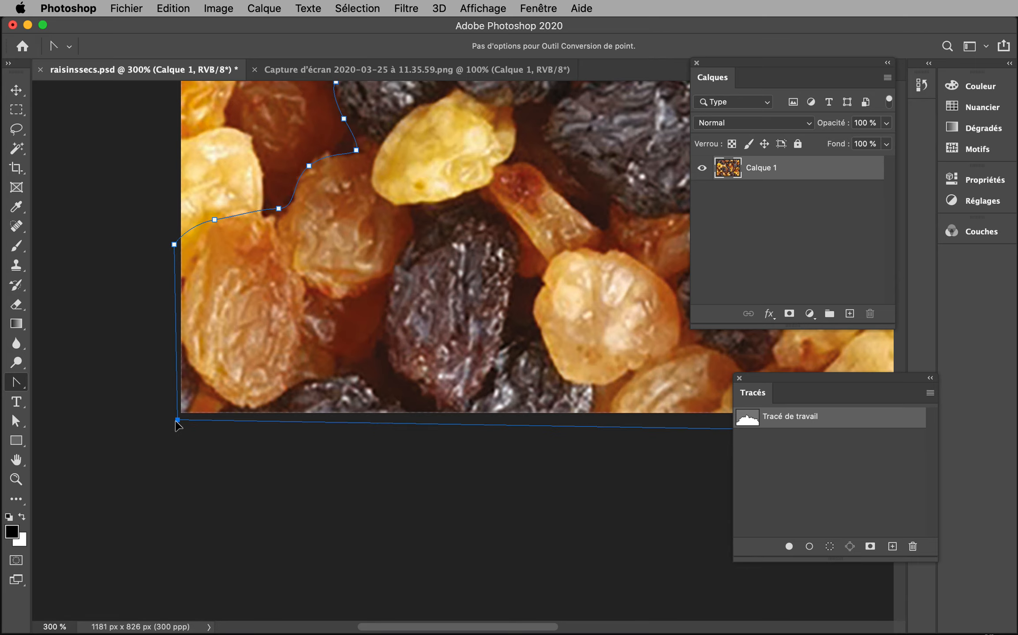
pyautogui.moveTo(469, 289); pyautogui.dragTo(259, 254)
pyautogui.moveTo(375, 450); pyautogui.dragTo(286, 220)
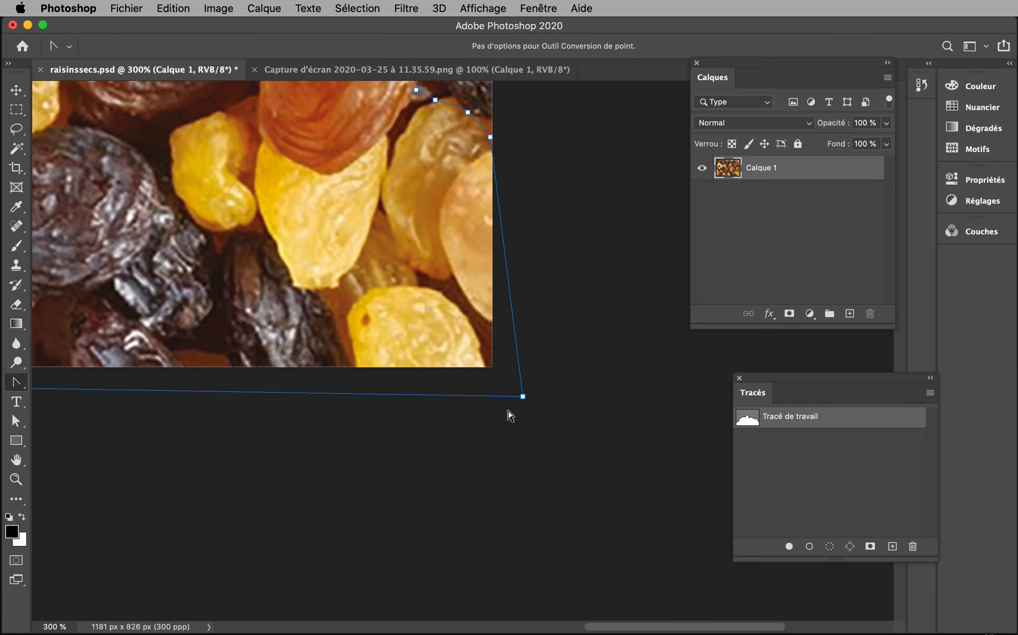
pyautogui.moveTo(522, 397); pyautogui.dragTo(501, 373)
# Refine the path's anchors and curves around the orange and brown raisins on the right side of the pile
pyautogui.scroll(10, 377, 283)
pyautogui.hscroll(-5, 377, 282)
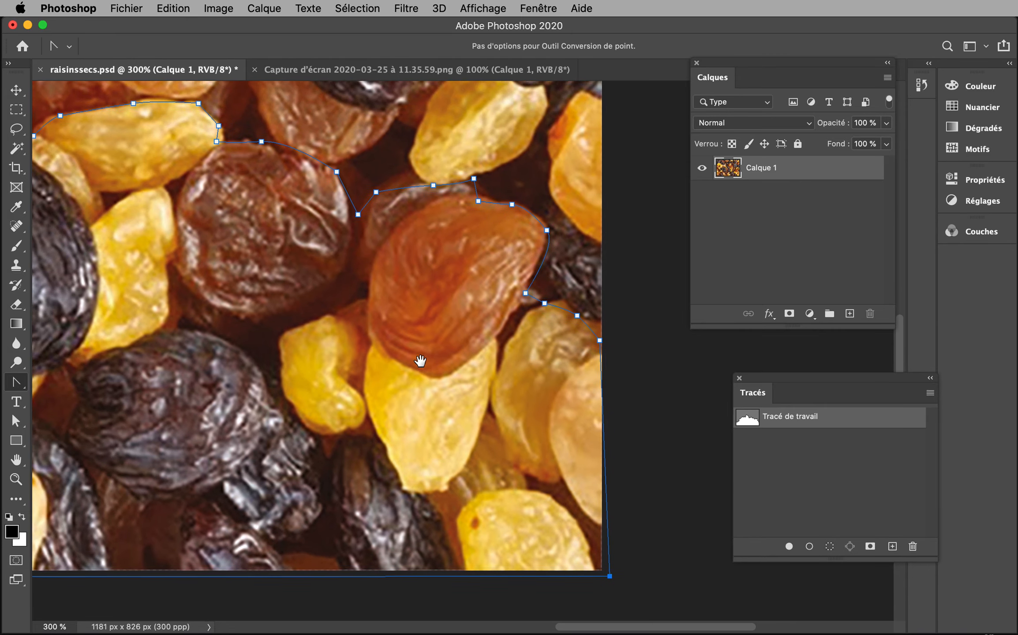
pyautogui.moveTo(616, 397); pyautogui.dragTo(543, 350)
pyautogui.click(596, 375)
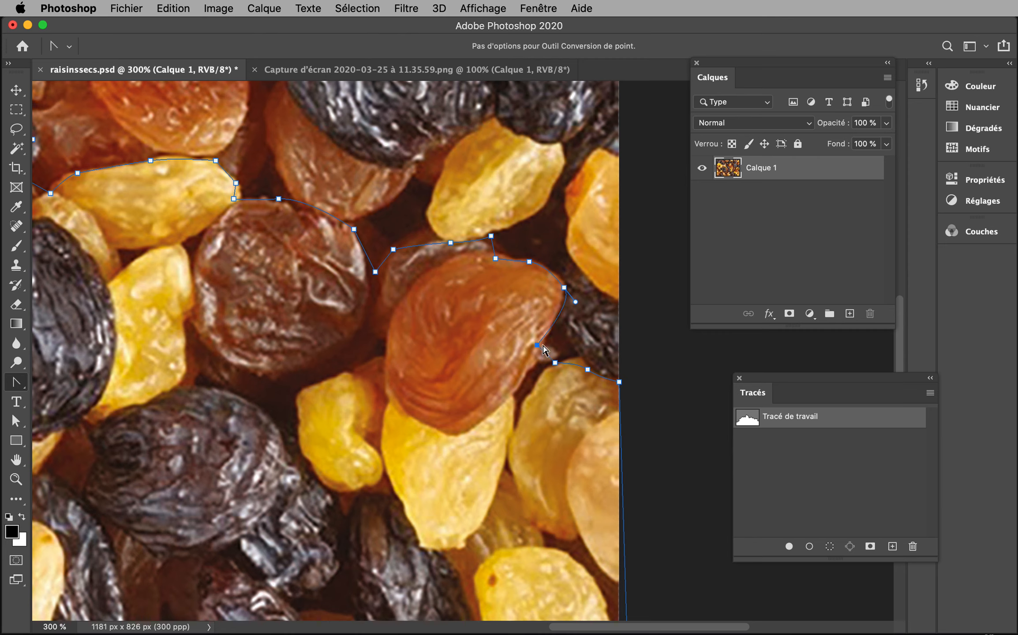
pyautogui.moveTo(578, 302); pyautogui.dragTo(559, 295)
pyautogui.moveTo(491, 238); pyautogui.dragTo(437, 241)
pyautogui.moveTo(374, 271); pyautogui.dragTo(367, 269)
pyautogui.moveTo(362, 275)
pyautogui.mouseDown()
pyautogui.moveTo(361, 264)
pyautogui.moveTo(378, 274)
pyautogui.mouseUp()
# Fit the image to the screen and make a new smoothed selection from the work path with a 0-pixel feather radius
pyautogui.doubleClick(16, 460)
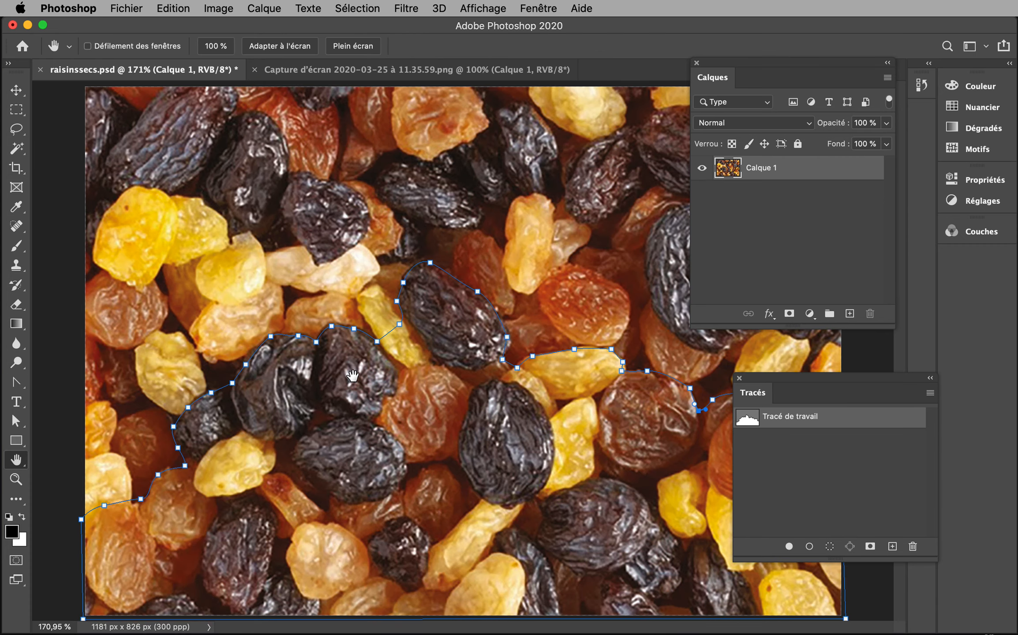
pyautogui.moveTo(802, 382); pyautogui.dragTo(542, 317)
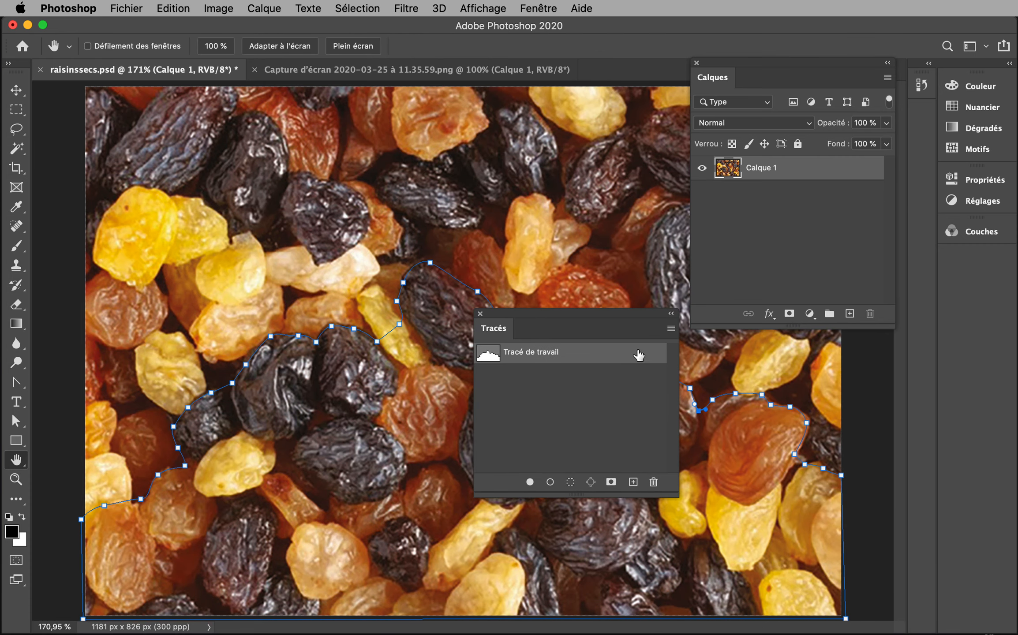
pyautogui.click(670, 330)
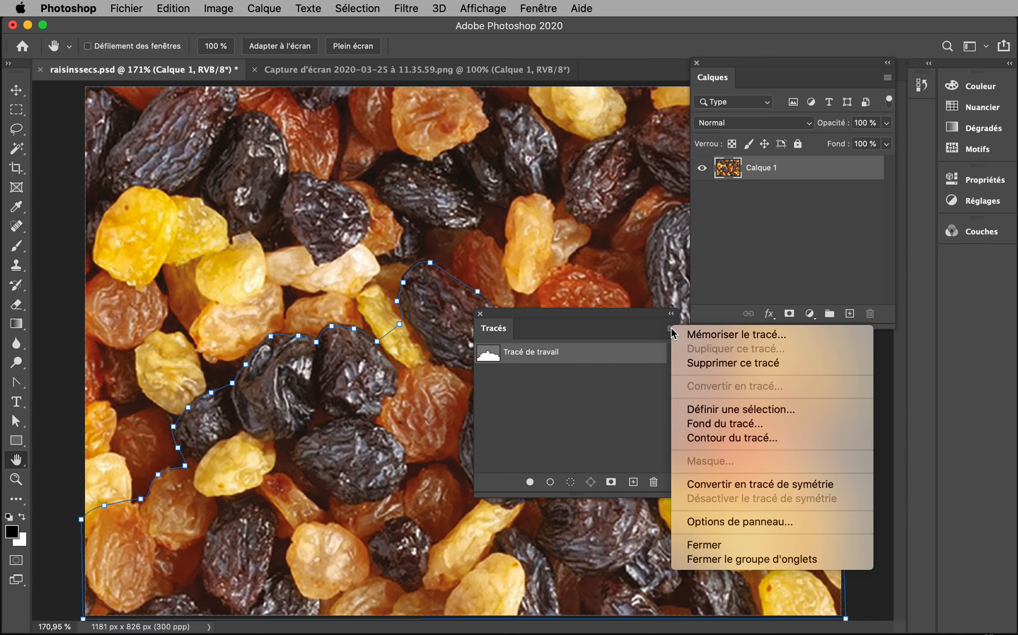
pyautogui.click(723, 409)
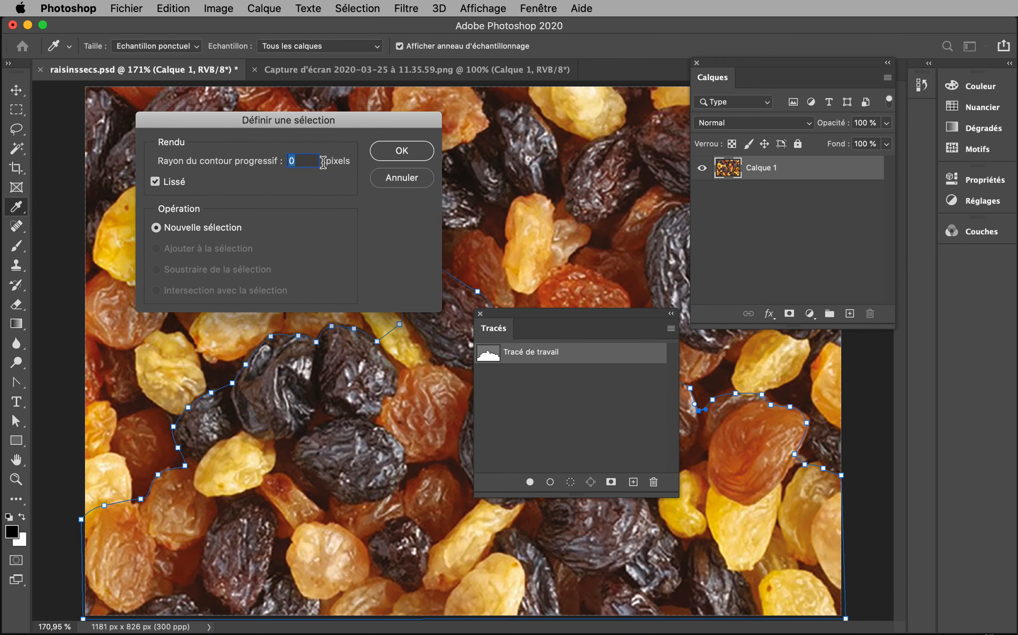
pyautogui.click(400, 151)
pyautogui.press('h')
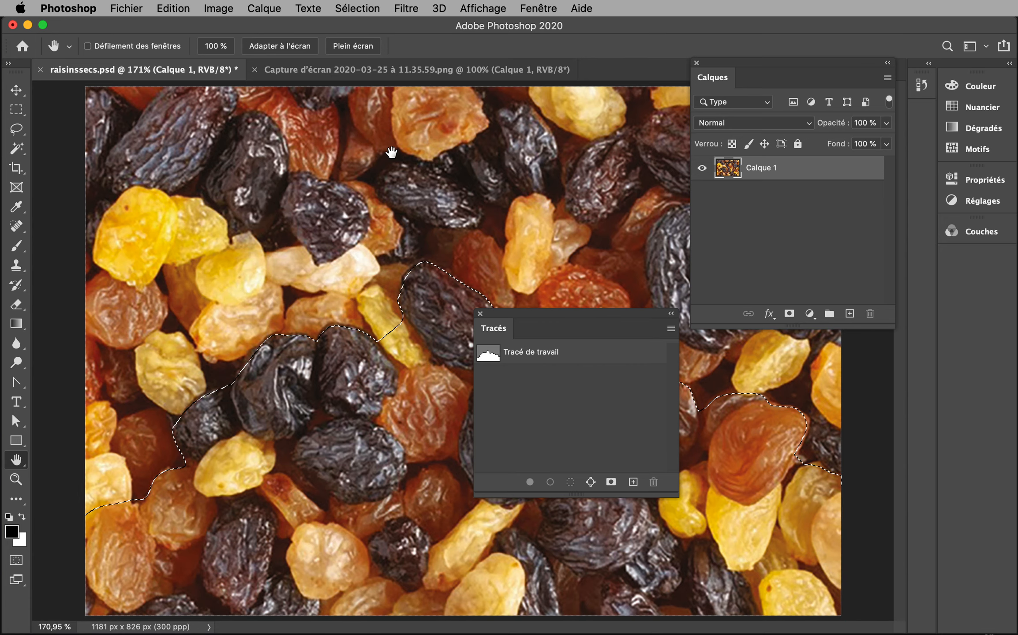
# Invert the selection and delete the part of the image above the traced raisin pile
pyautogui.press('super+1')
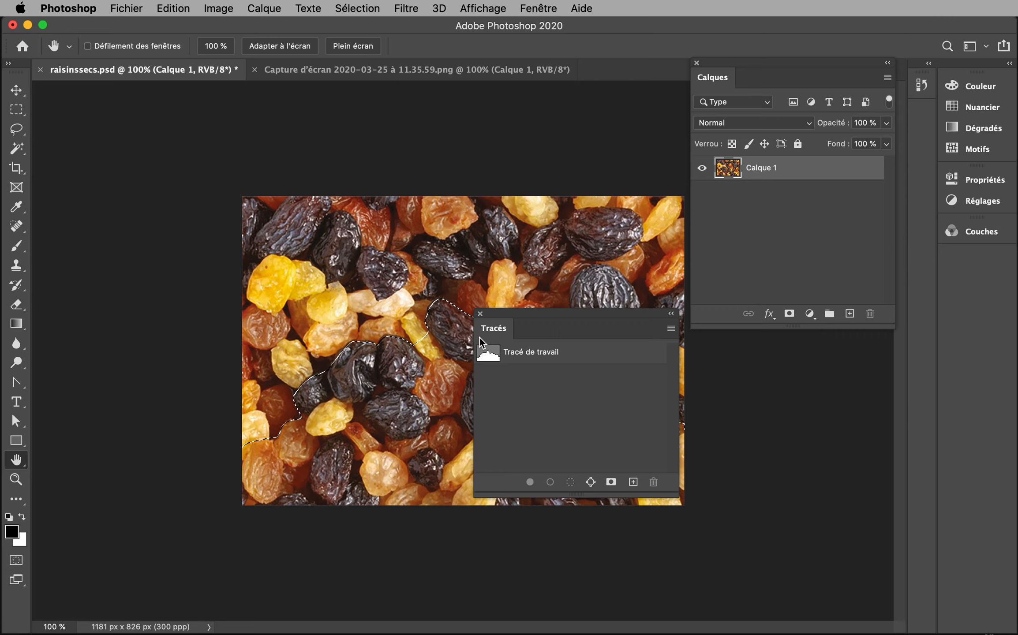
pyautogui.moveTo(542, 317); pyautogui.dragTo(777, 408)
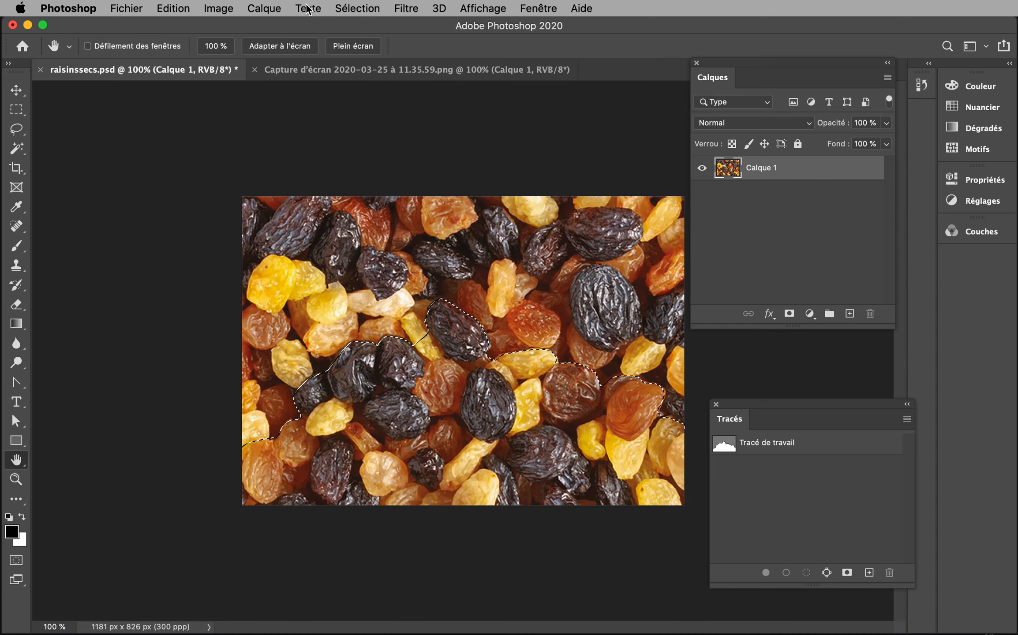
pyautogui.click(354, 9)
pyautogui.click(366, 69)
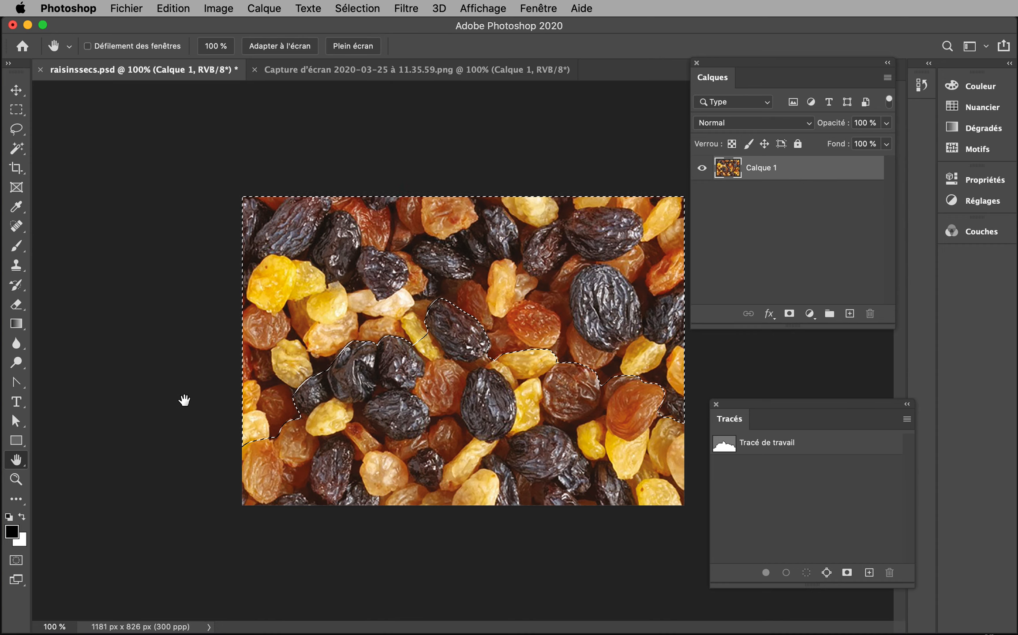
pyautogui.press('Delete')
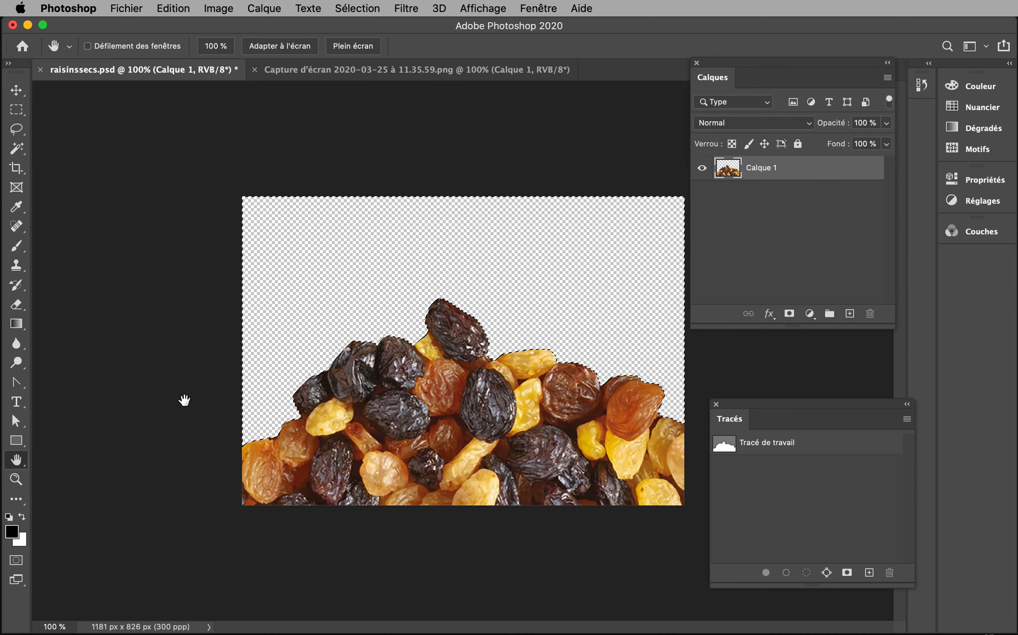
# Deselect the deleted area and crop the empty space above the raisin pile, reducing the image to about 1181 x 622 px
pyautogui.press('super+z')
pyautogui.press('super+shift+z')
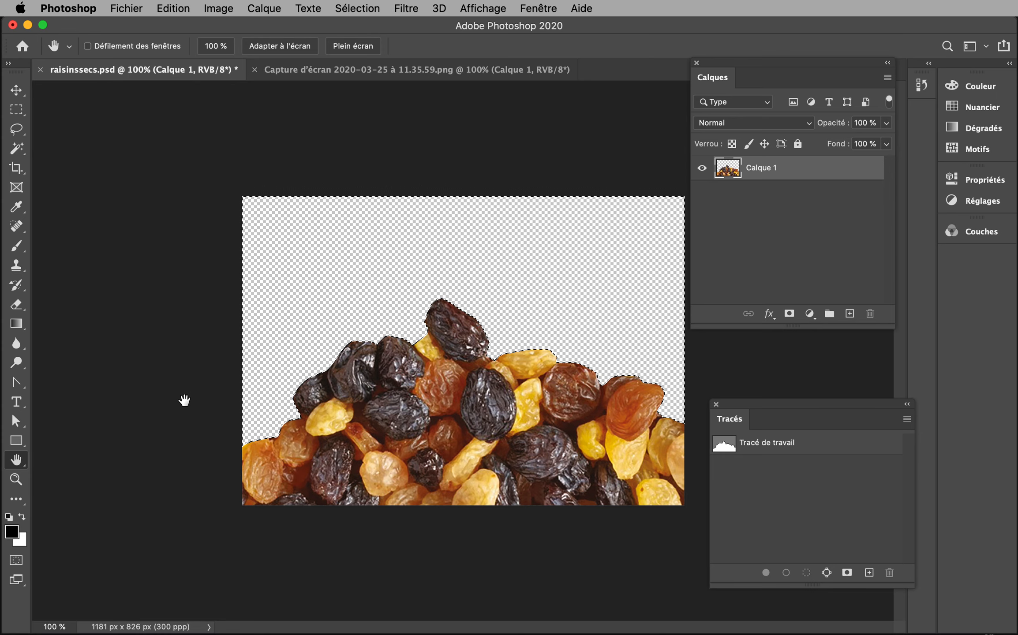
pyautogui.press('super+d')
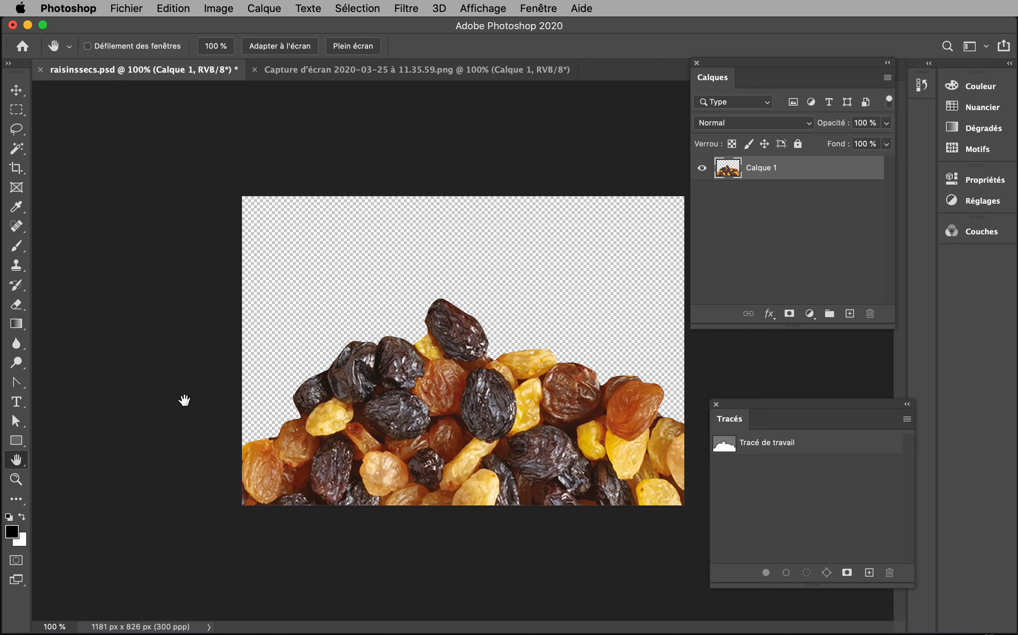
pyautogui.press('c')
pyautogui.moveTo(447, 197); pyautogui.dragTo(441, 233)
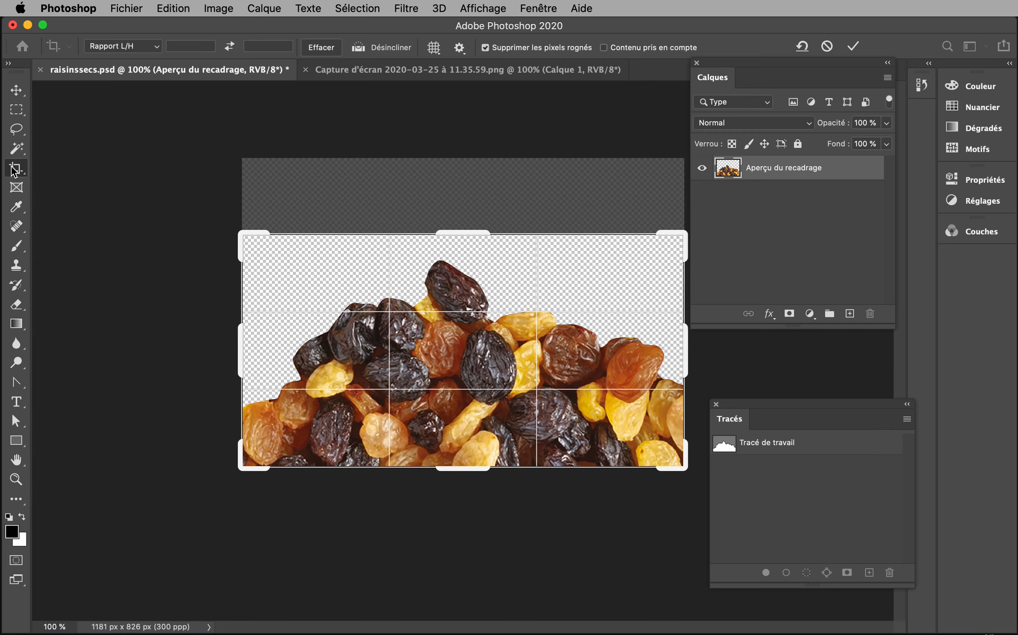
pyautogui.press('Return')
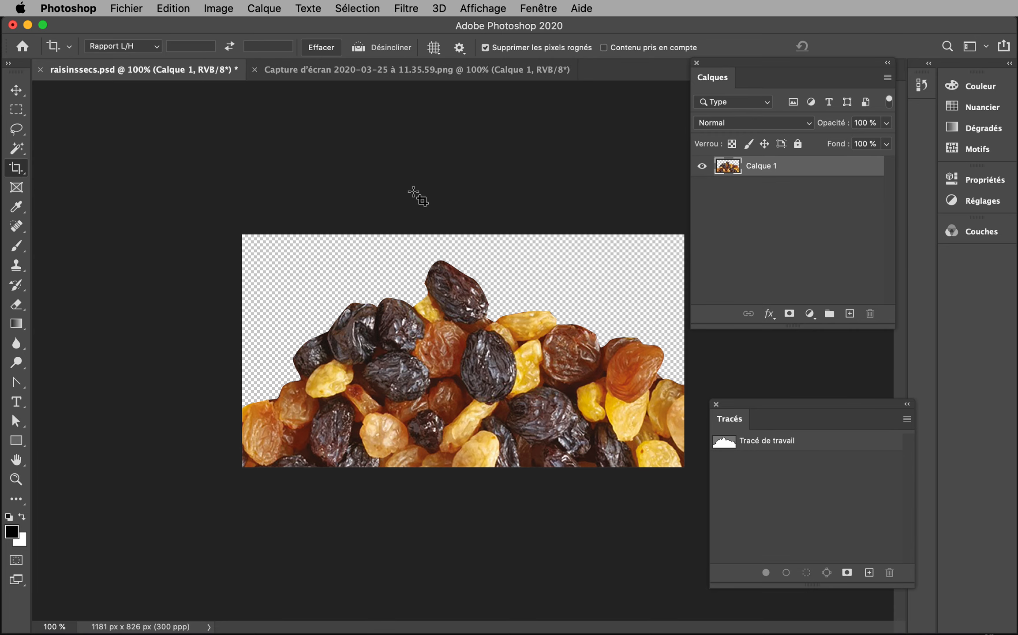
# Convert the image to CMYK colour mode (Couleurs CMJN) with the Coated FOGRA39 profile and stop the conversion warning from being shown again
pyautogui.click(218, 9)
pyautogui.moveTo(267, 27)
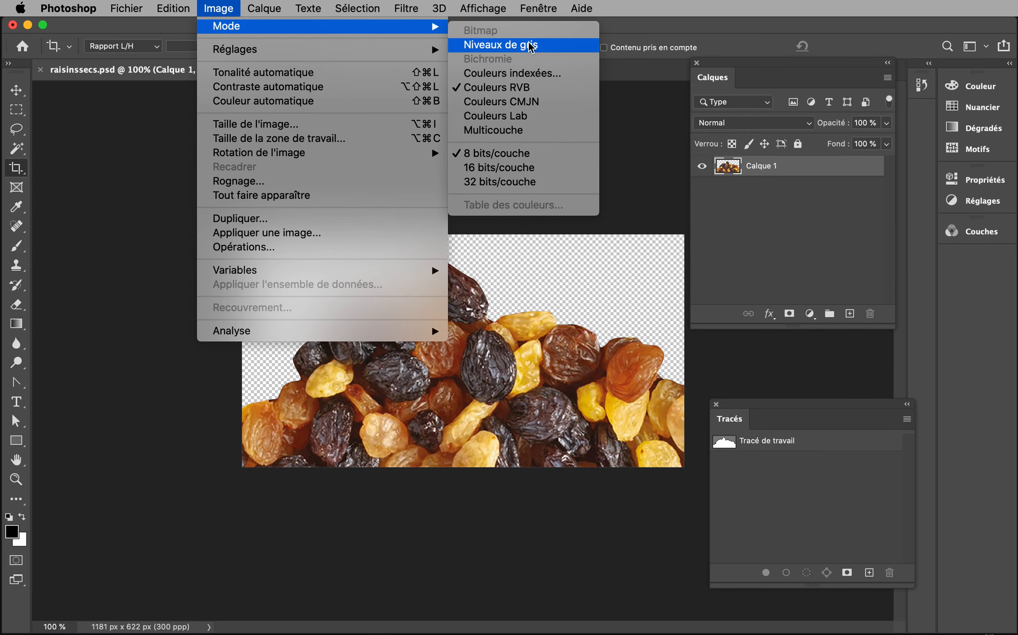
pyautogui.click(524, 102)
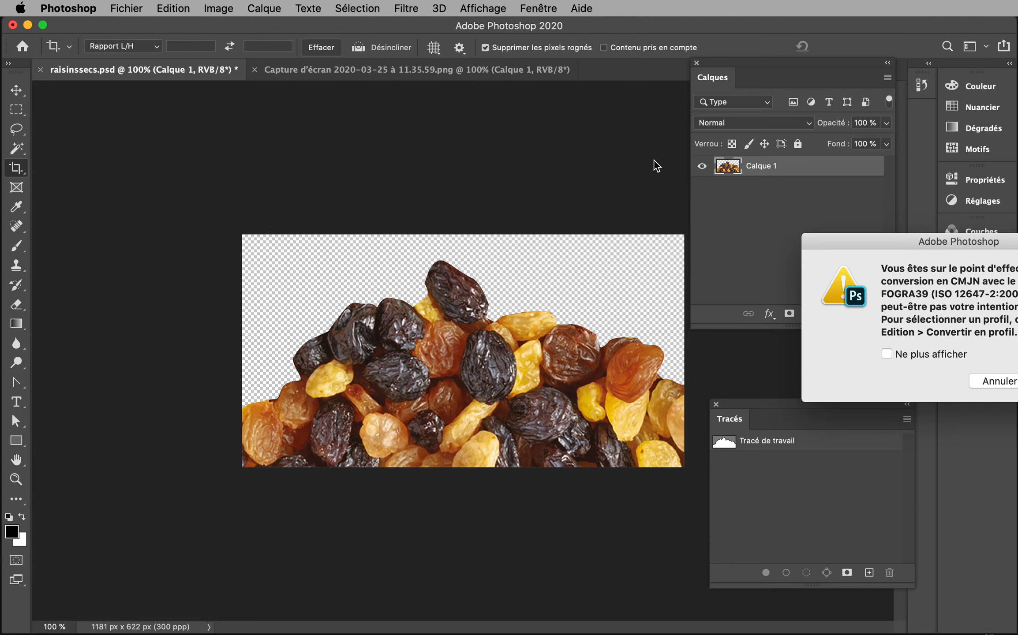
pyautogui.moveTo(866, 254); pyautogui.dragTo(392, 100)
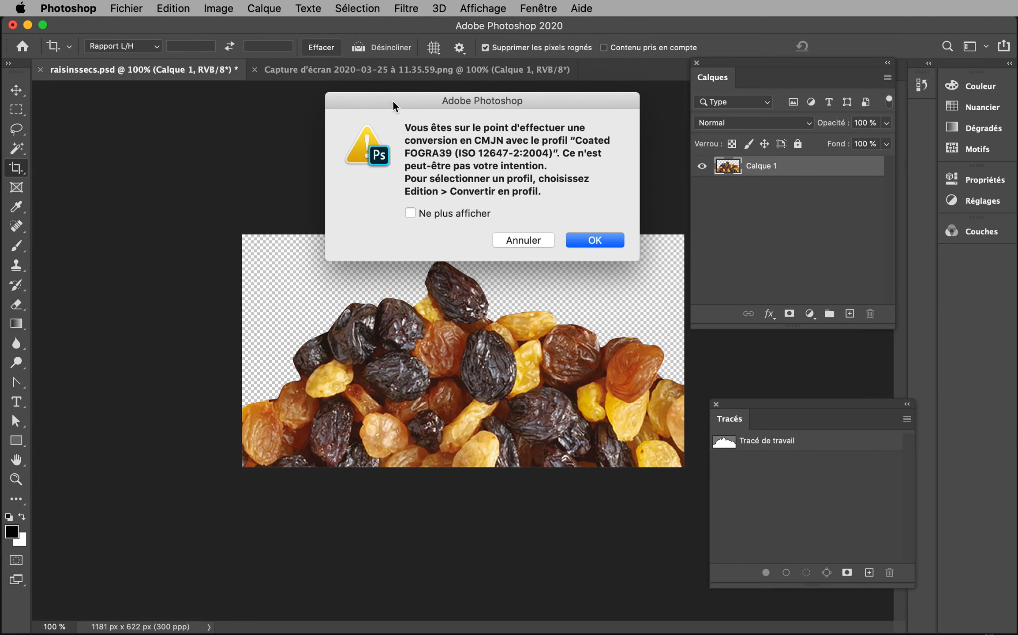
pyautogui.click(410, 213)
pyautogui.click(598, 240)
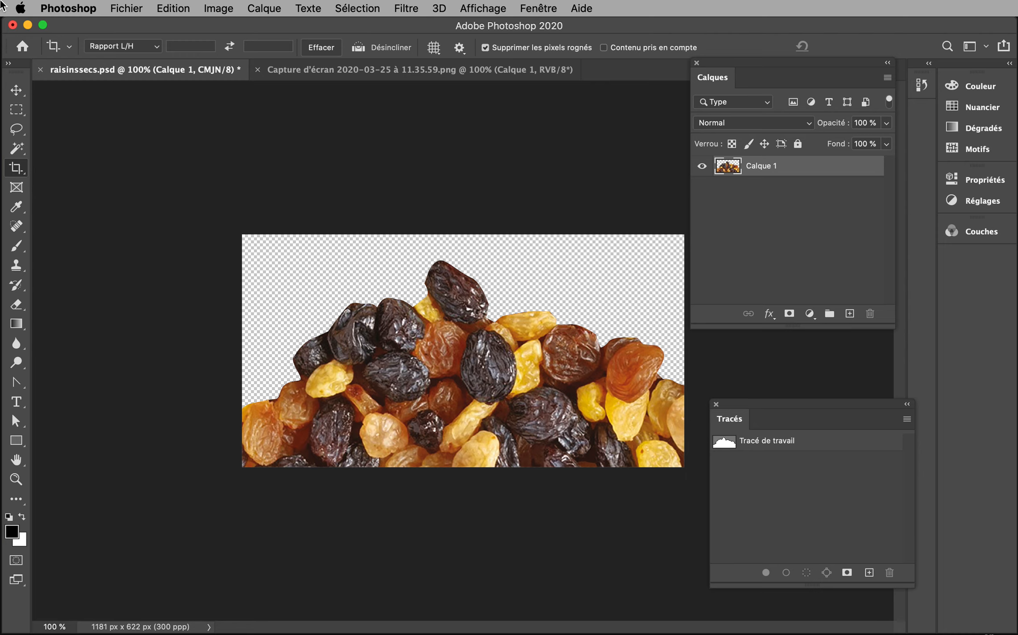
# Save the cut-out as a new Photoshop file named raisinssecsdetoures.psd in the 22_BEP_EP2_2016_aperikids folder, keeping layers and the ICC profile
pyautogui.click(126, 8)
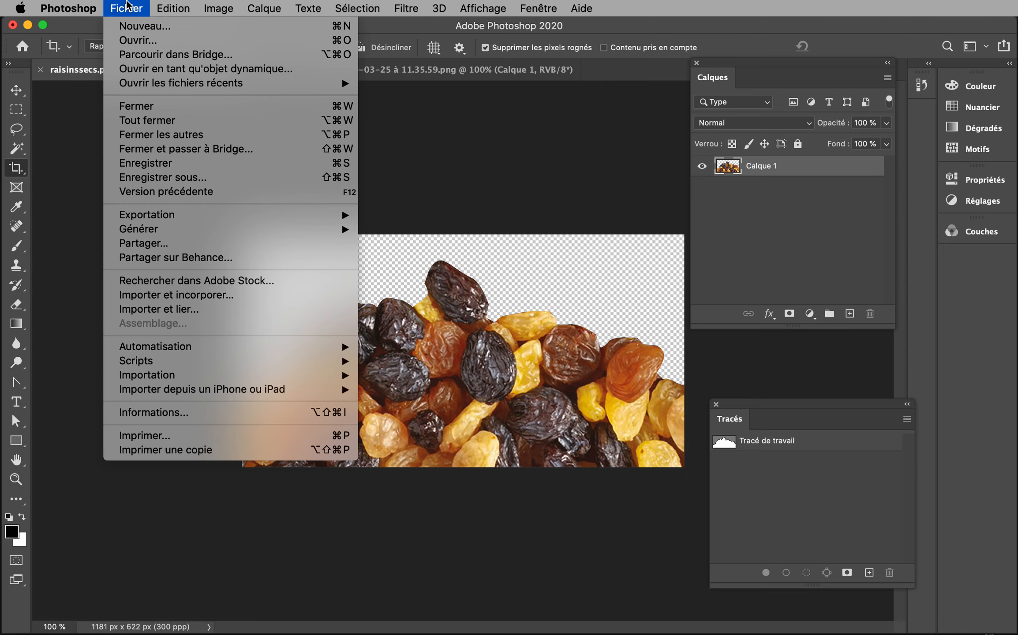
pyautogui.click(179, 177)
pyautogui.moveTo(746, 326); pyautogui.dragTo(294, 110)
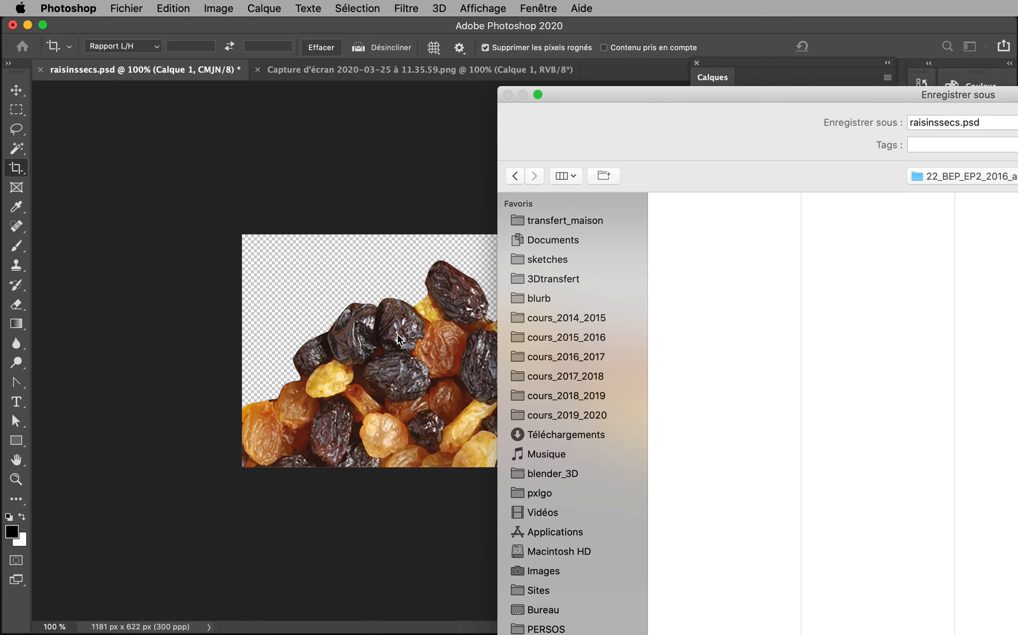
pyautogui.moveTo(705, 93); pyautogui.dragTo(376, 59)
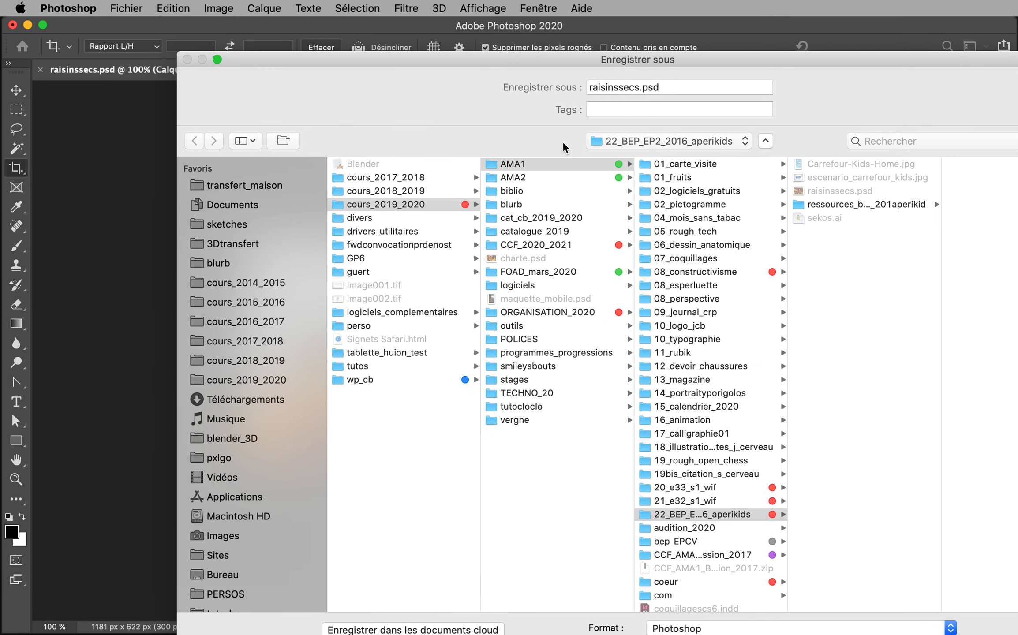
pyautogui.click(638, 87)
pyautogui.write('detoures')
pyautogui.moveTo(334, 54); pyautogui.dragTo(185, 7)
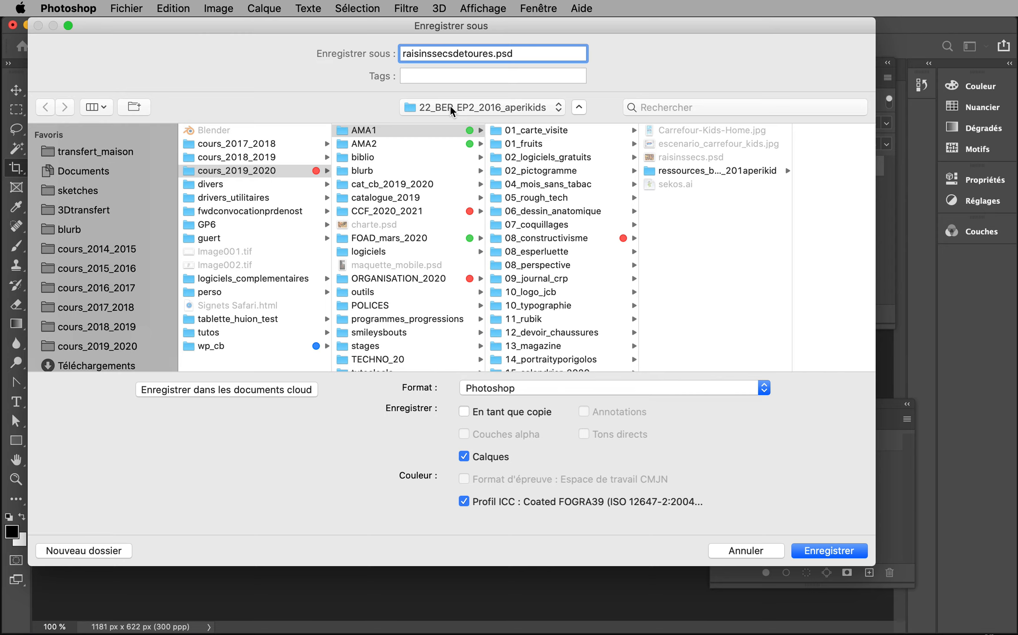
pyautogui.click(805, 551)
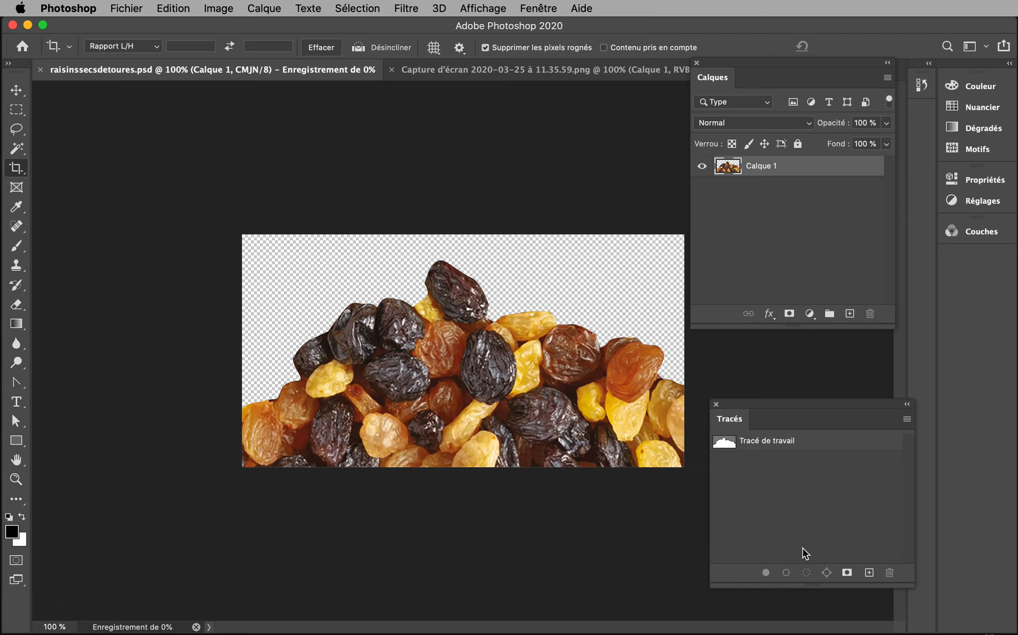
# Place the Tracés panel just below the Calques panel and save the layout as a new workspace named monespacedetravail
pyautogui.moveTo(806, 404); pyautogui.dragTo(793, 357)
pyautogui.click(16, 90)
pyautogui.click(538, 9)
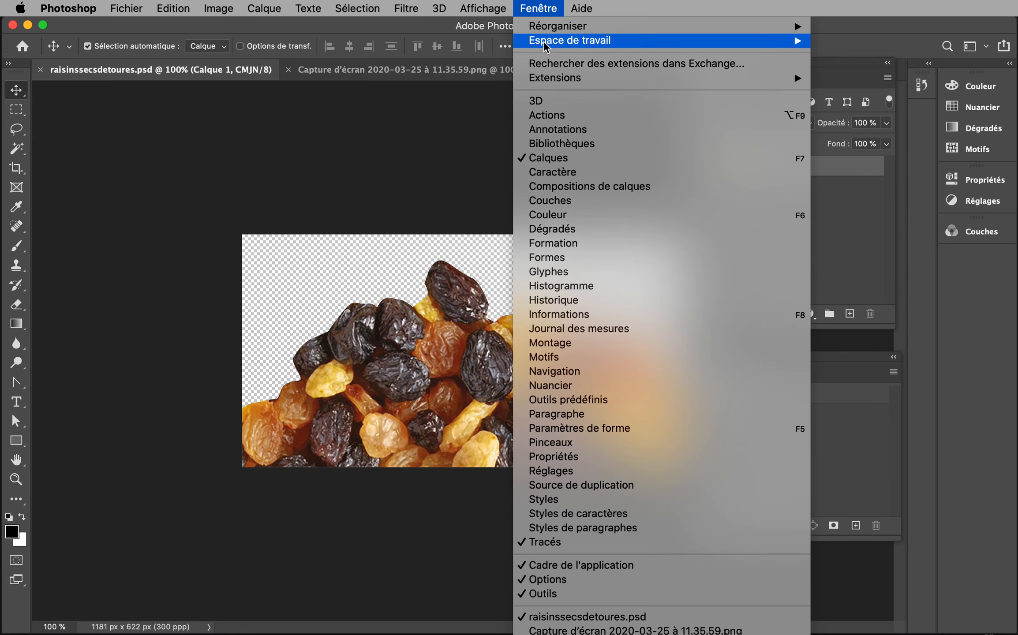
pyautogui.moveTo(544, 41)
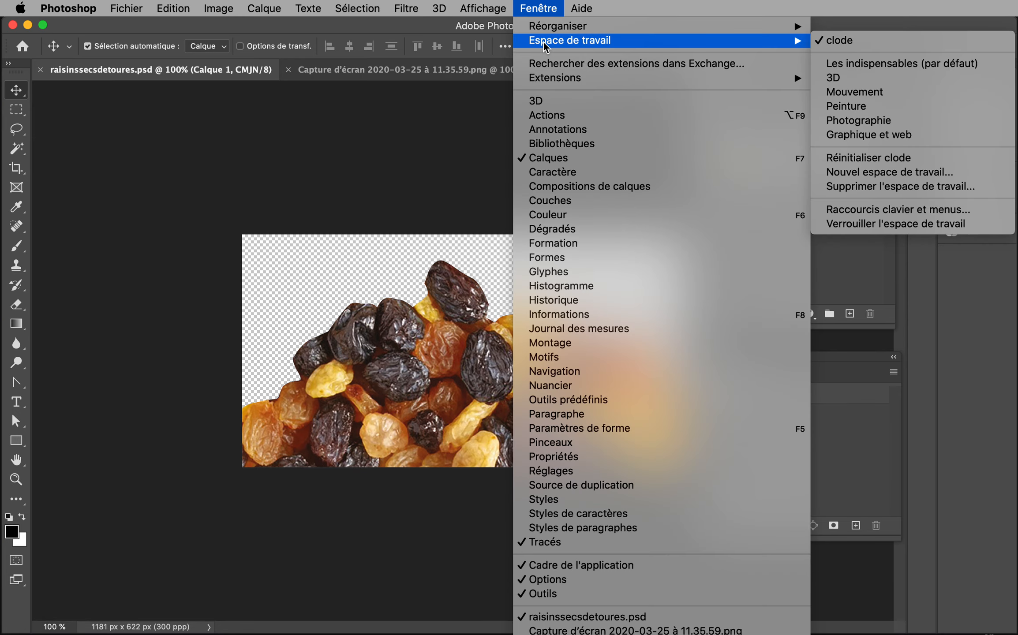
pyautogui.click(849, 170)
pyautogui.write('monespacedetravail')
pyautogui.click(584, 163)
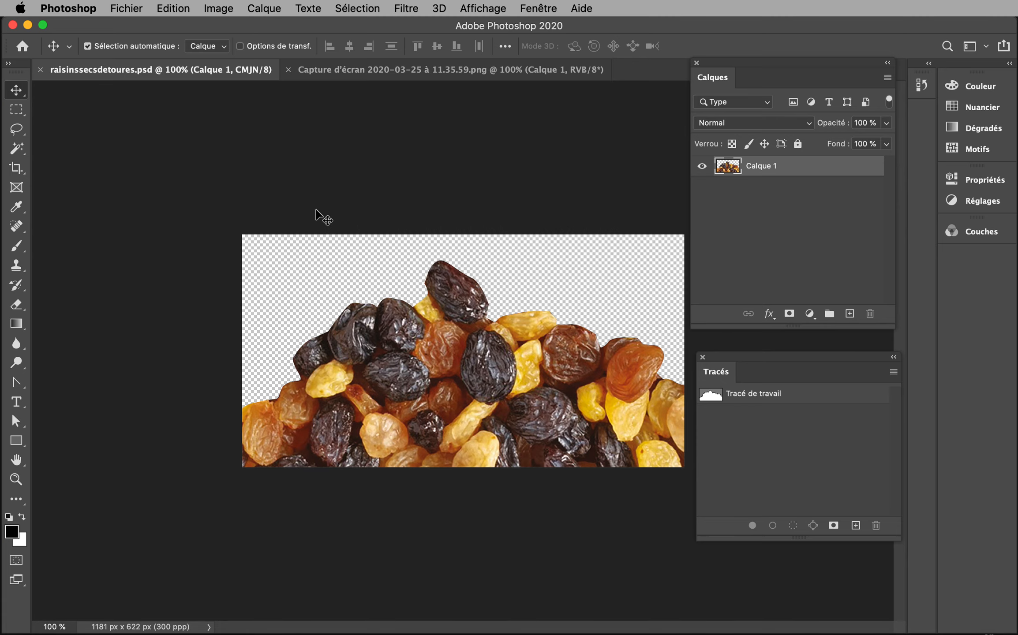